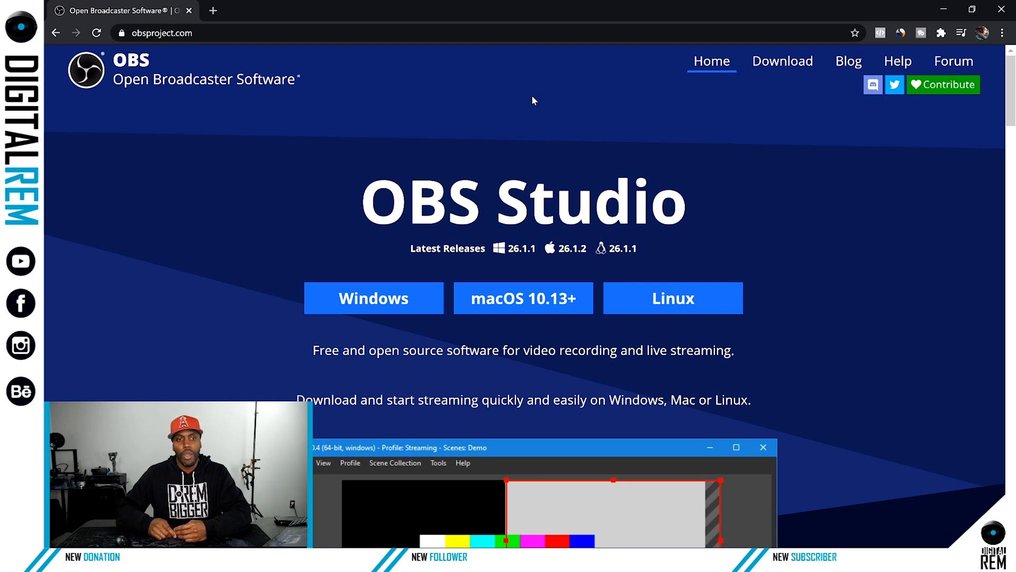
Look over the obsproject.com home page, from the download options down to the sponsors section.
click(204, 33)
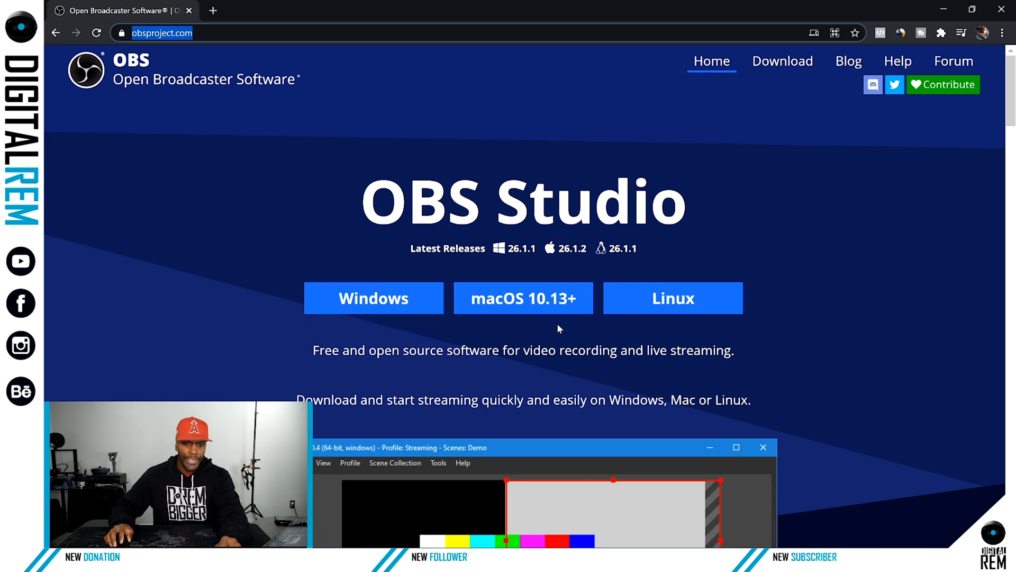
scroll(763, 381, down, 9)
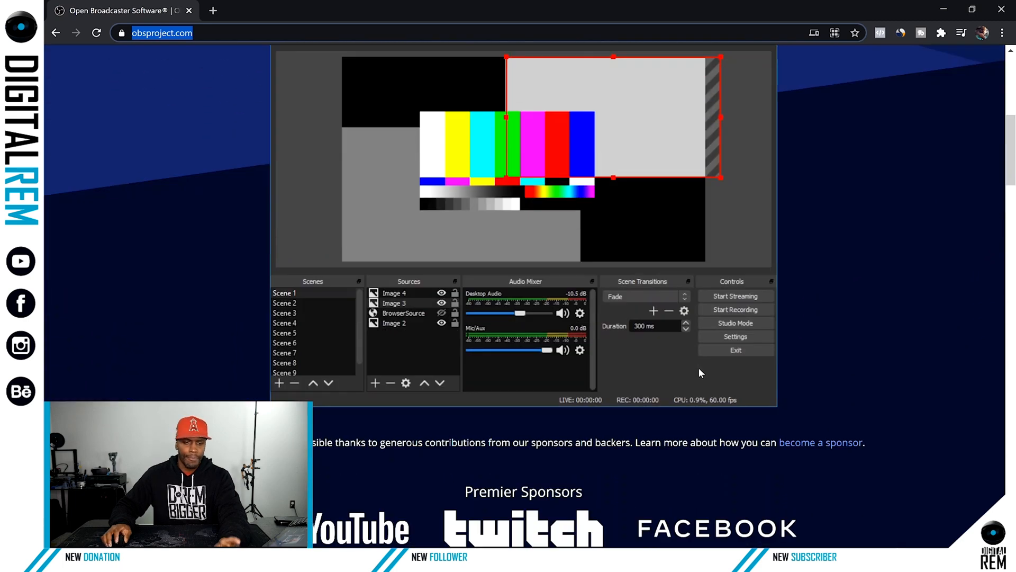
scroll(758, 384, down, 3)
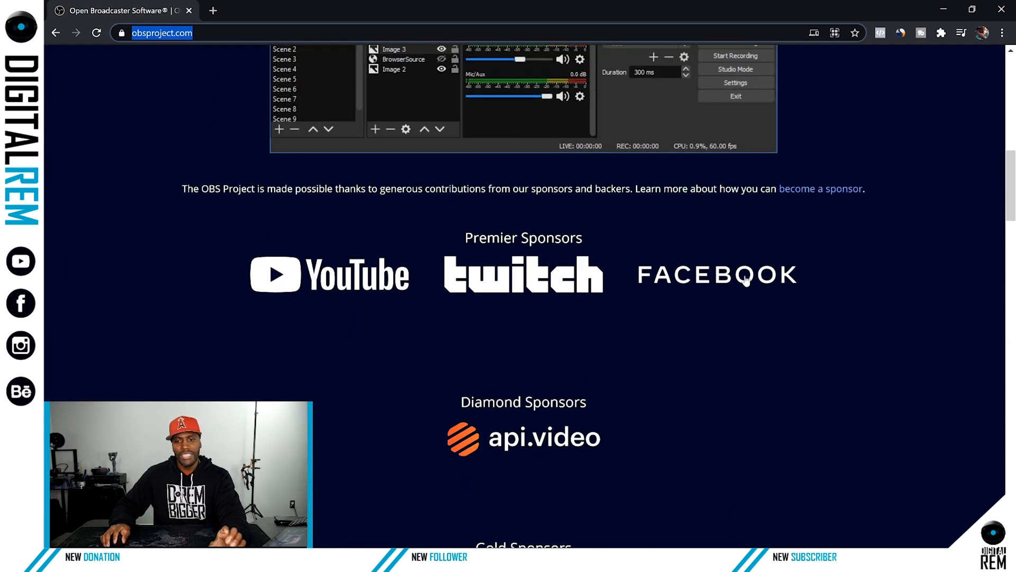
scroll(745, 202, up, 8)
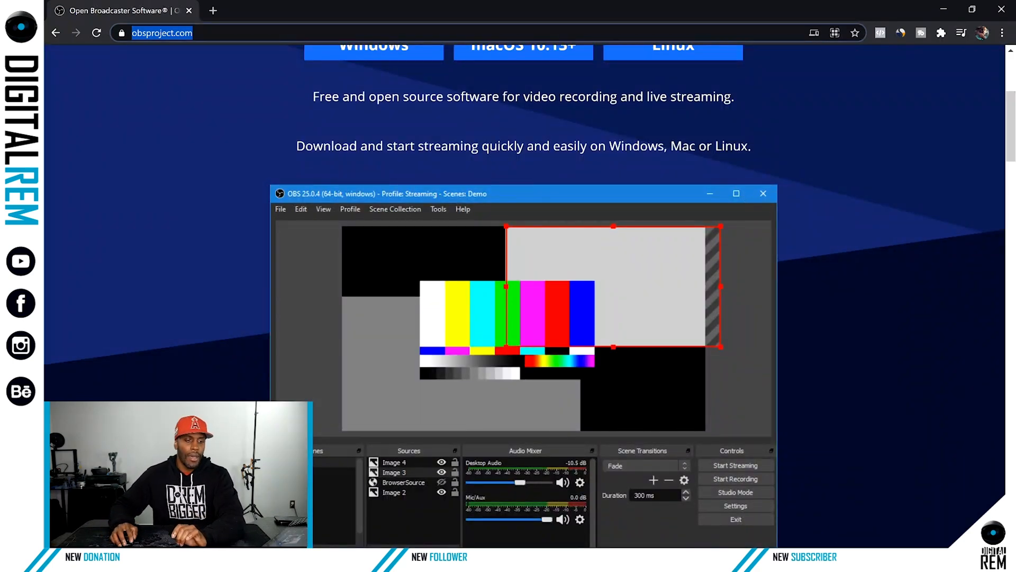
Switch to OBS Studio and add a new scene named "sample scene 1".
click(228, 538)
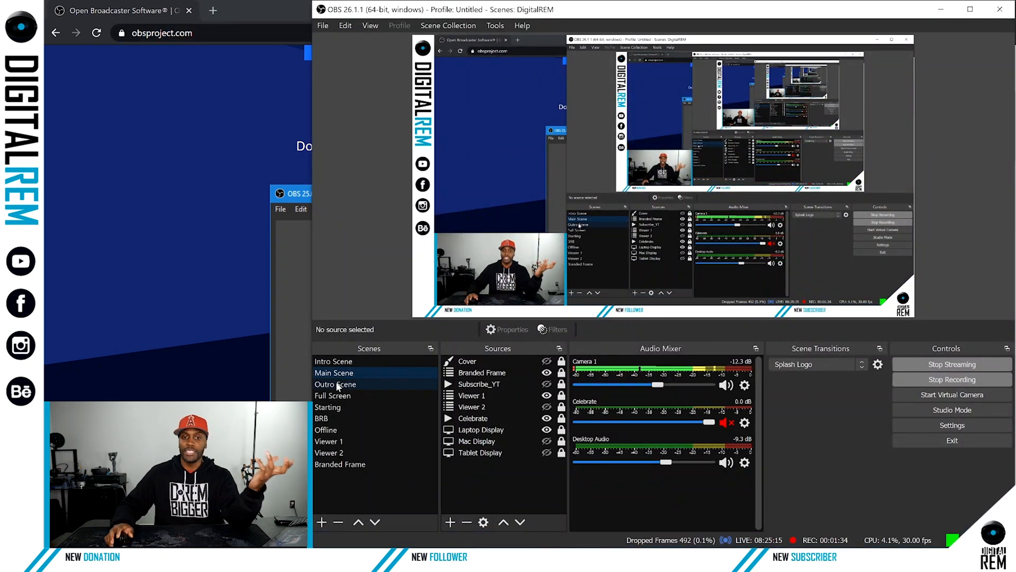
scroll(227, 192, up, 5)
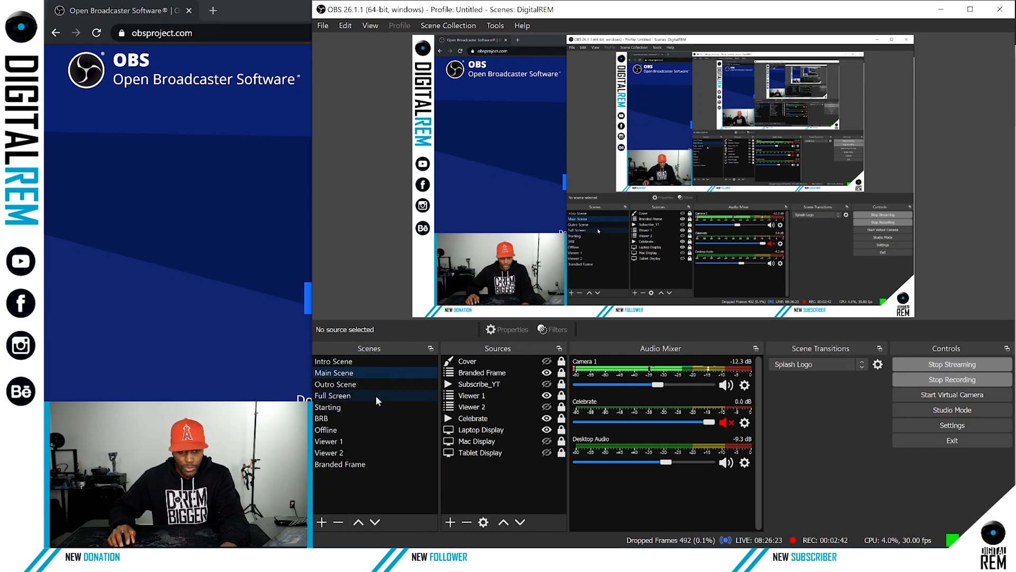
click(321, 522)
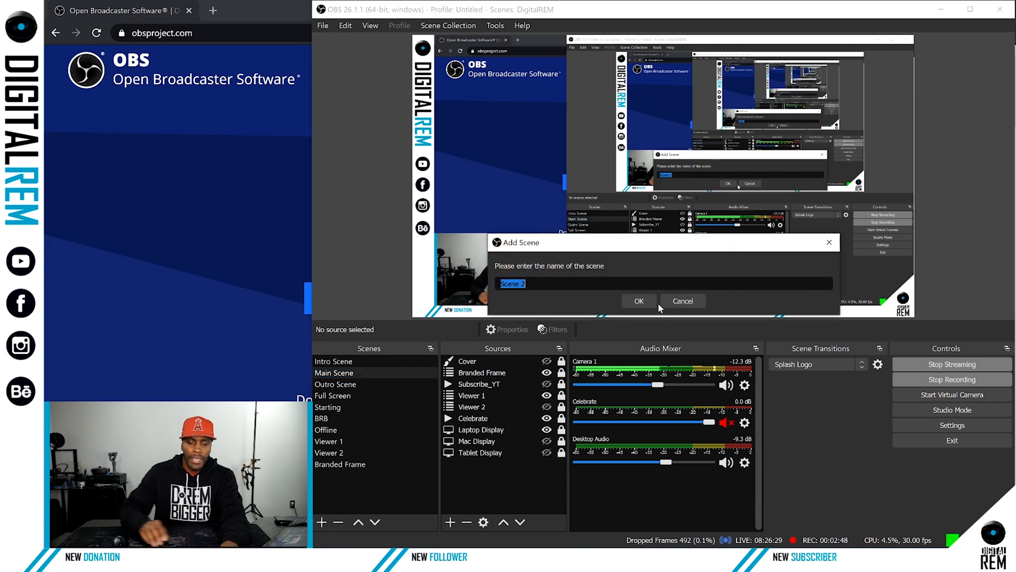
text(sample )
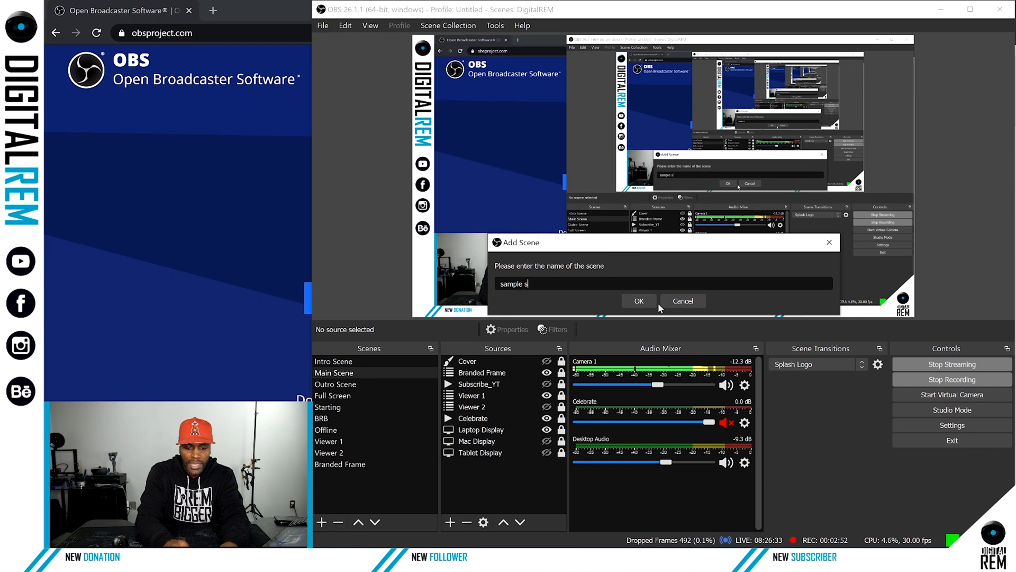
text(scene)
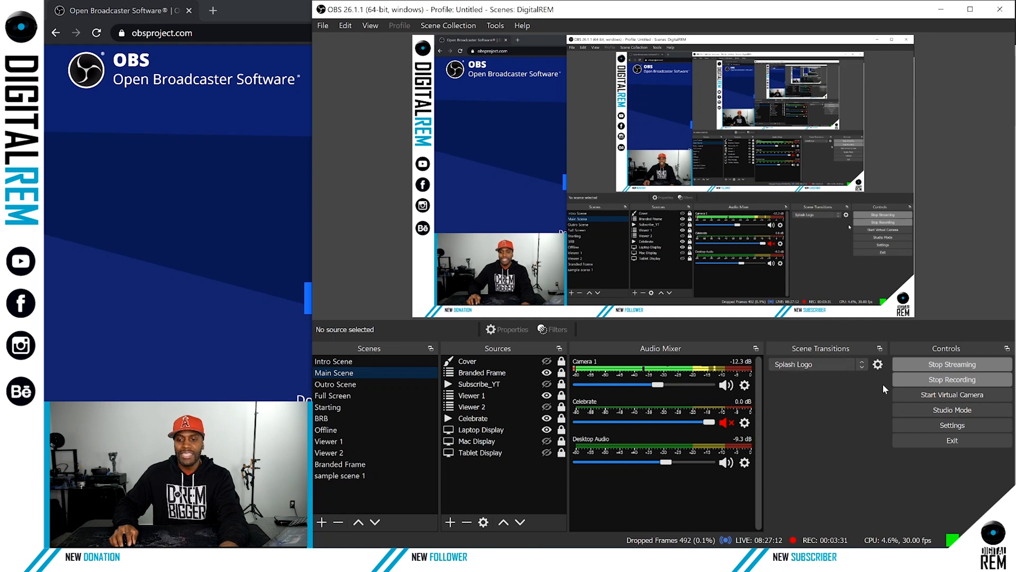
Enable Studio Mode and load sample scene 1 into the preview.
click(955, 411)
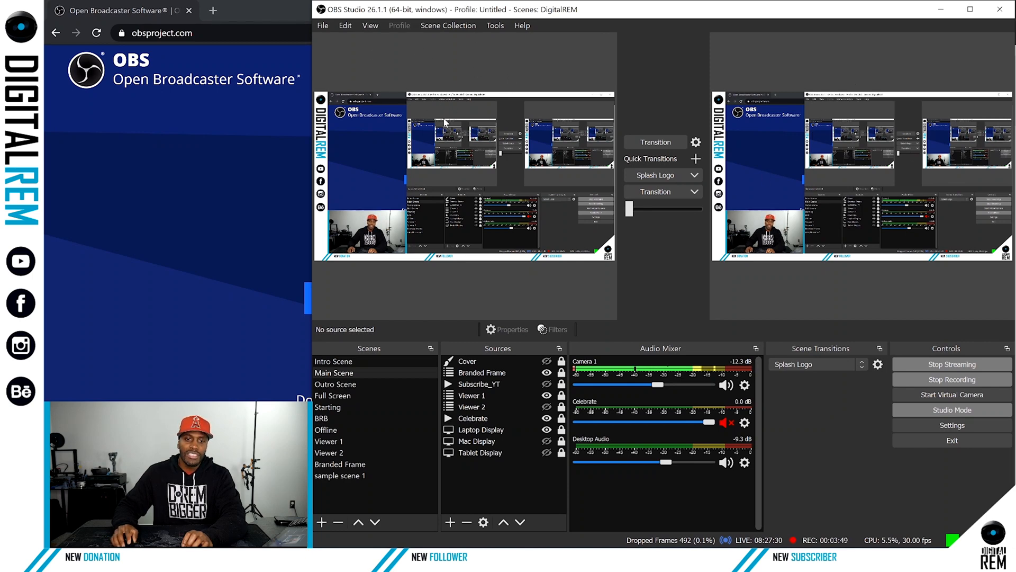
click(366, 476)
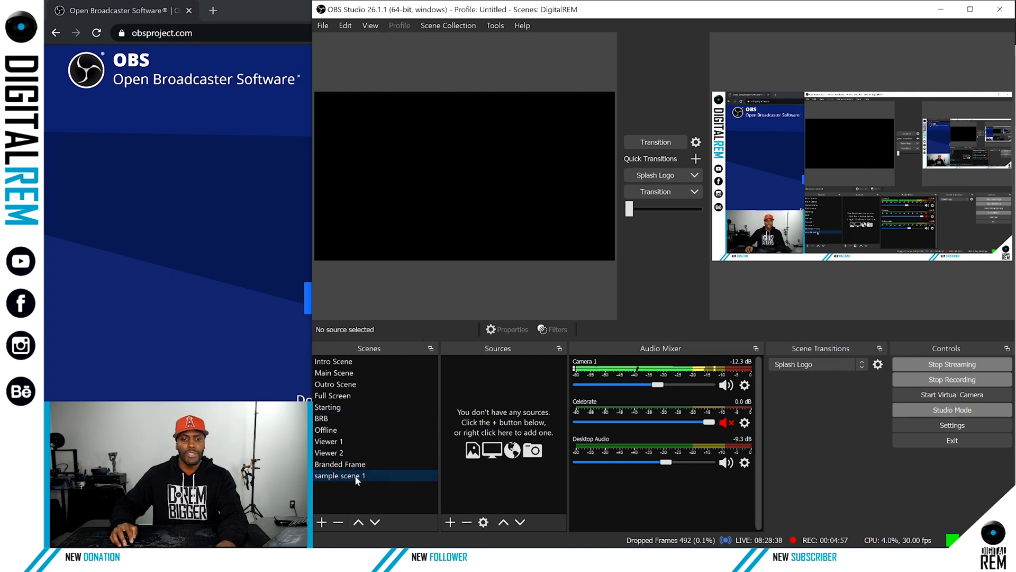
Add a new Video Capture Device source named "Webcam" to sample scene 1, using the Game Capture HD60 S device.
click(450, 522)
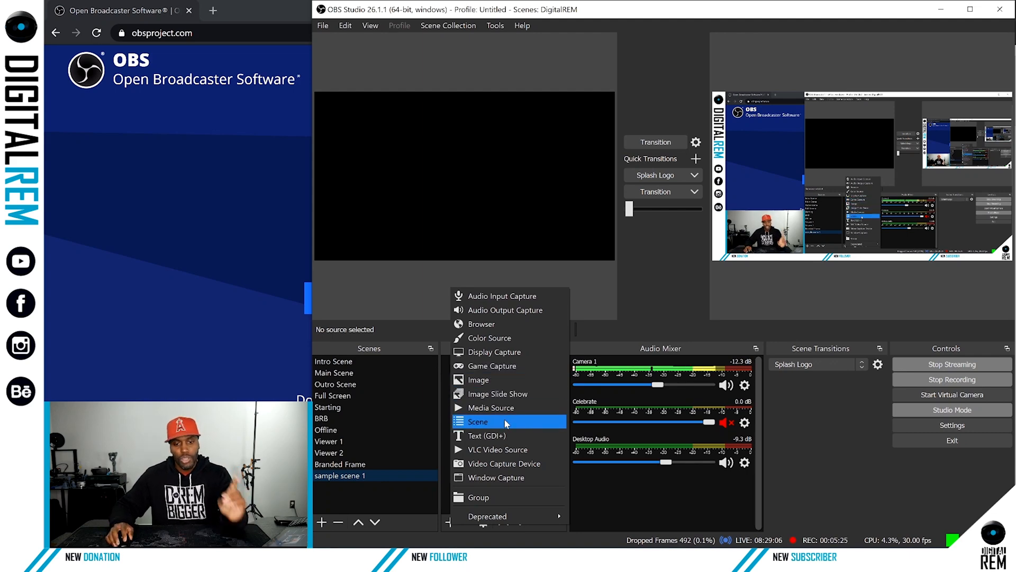
click(515, 463)
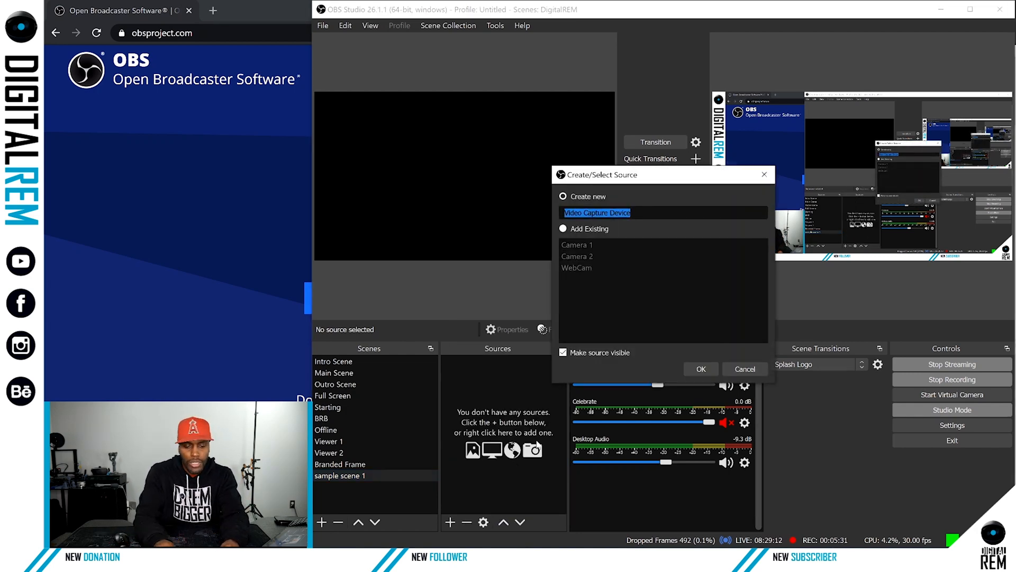
text(Be)
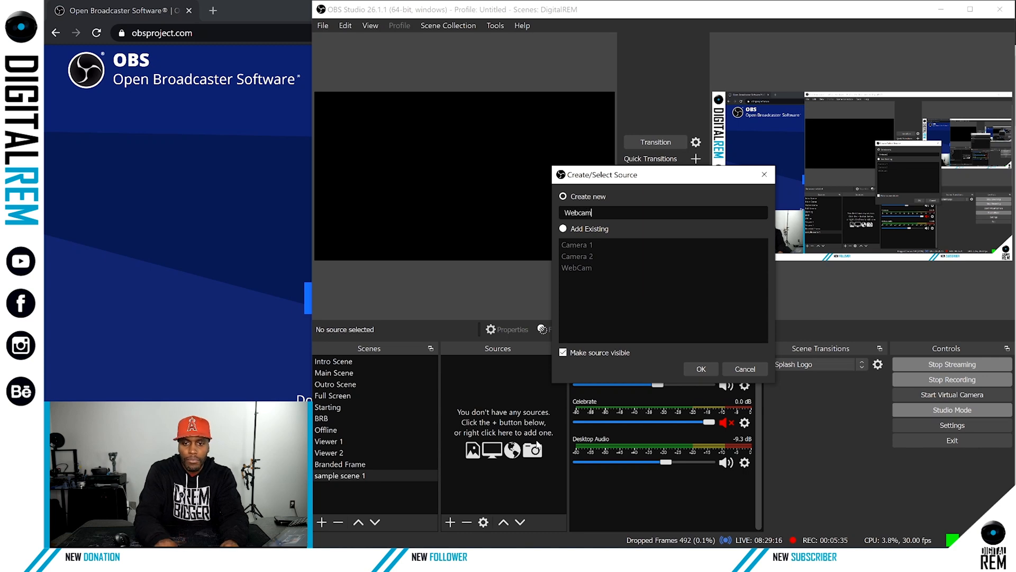
key(Return)
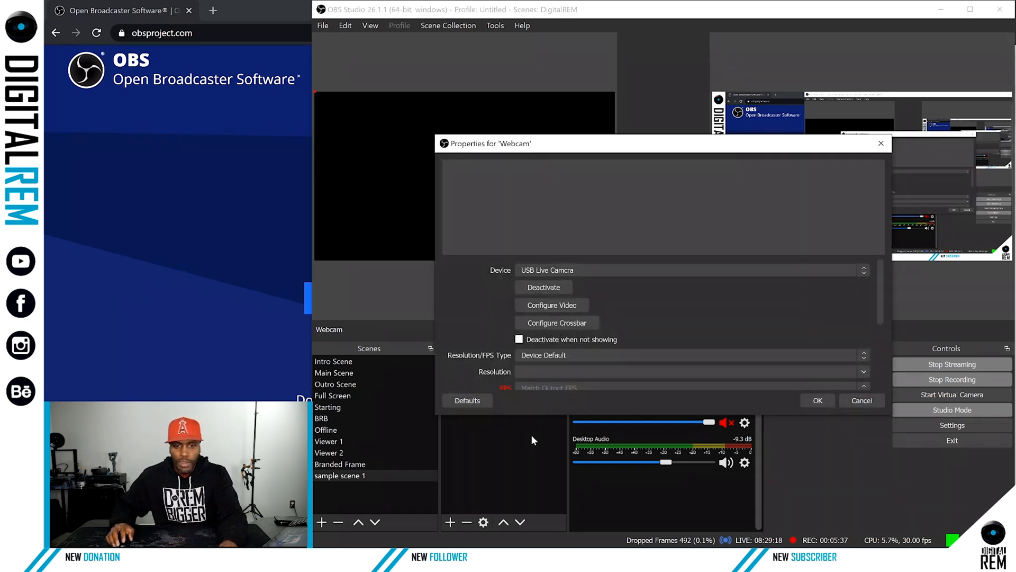
click(561, 272)
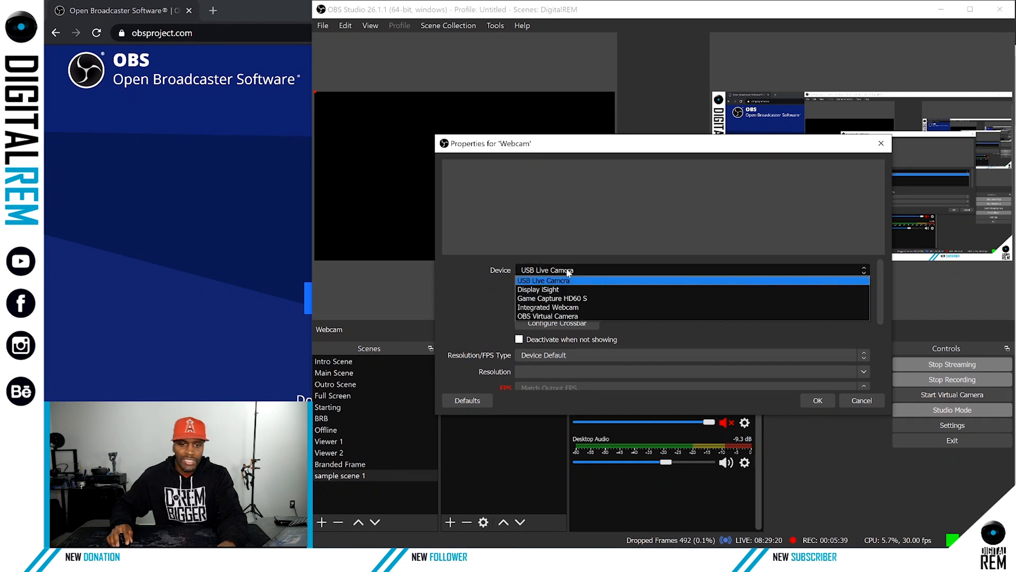
click(561, 299)
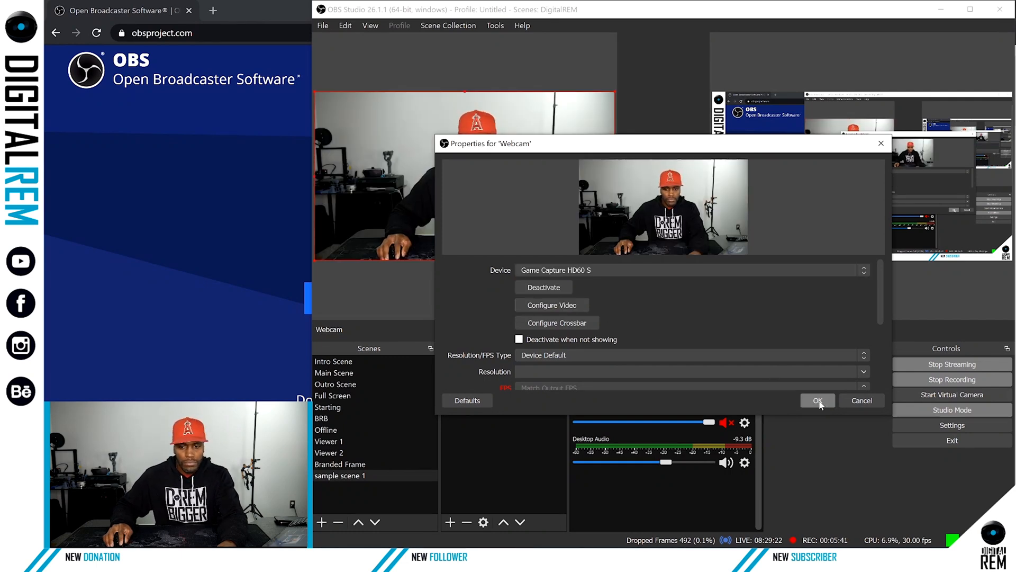
click(818, 401)
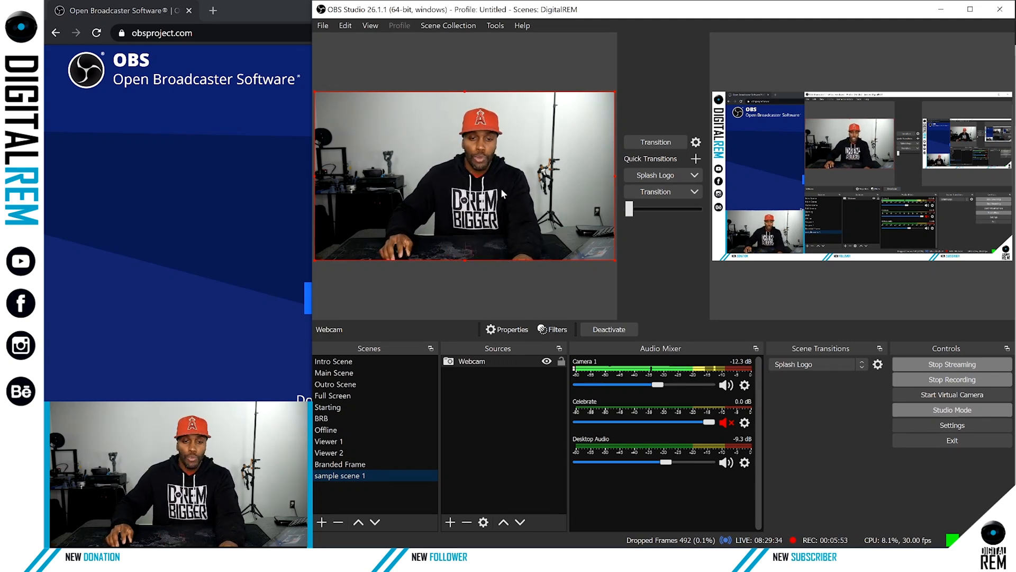
Duplicate sample scene 1 and name the copy "sample scene 2".
right_click(368, 476)
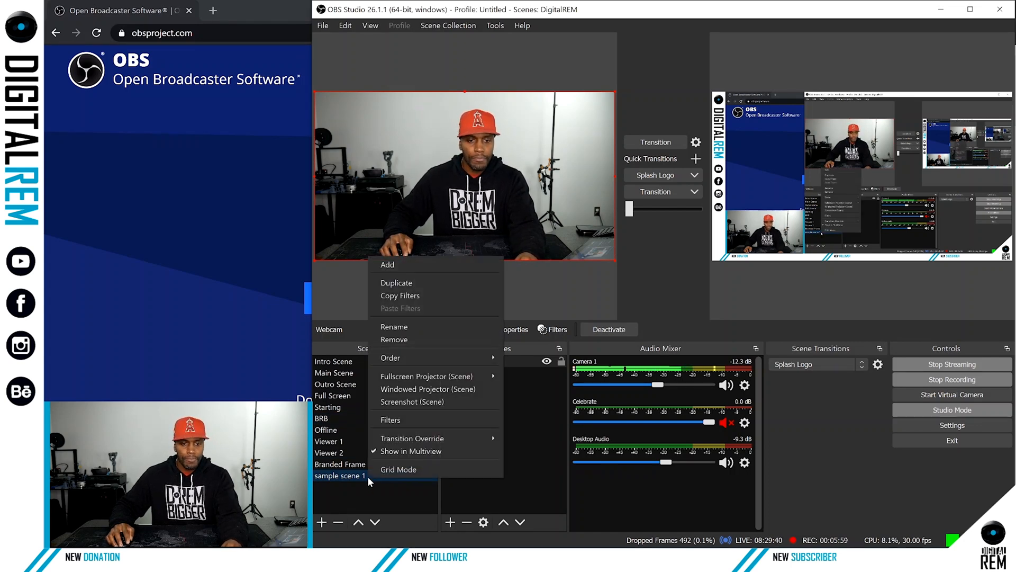
click(408, 283)
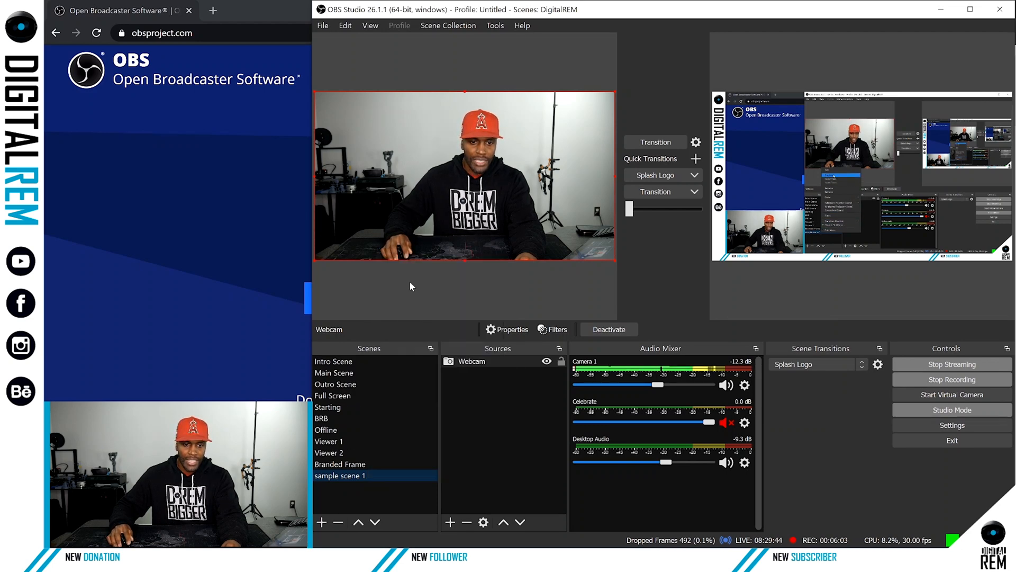
click(548, 284)
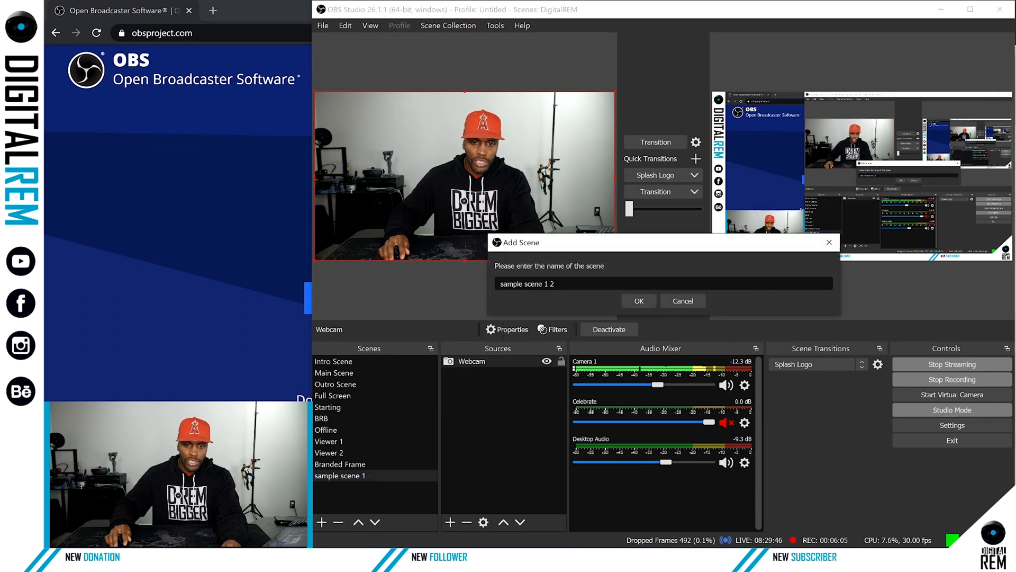
key(BackSpace)
key(BackSpace)
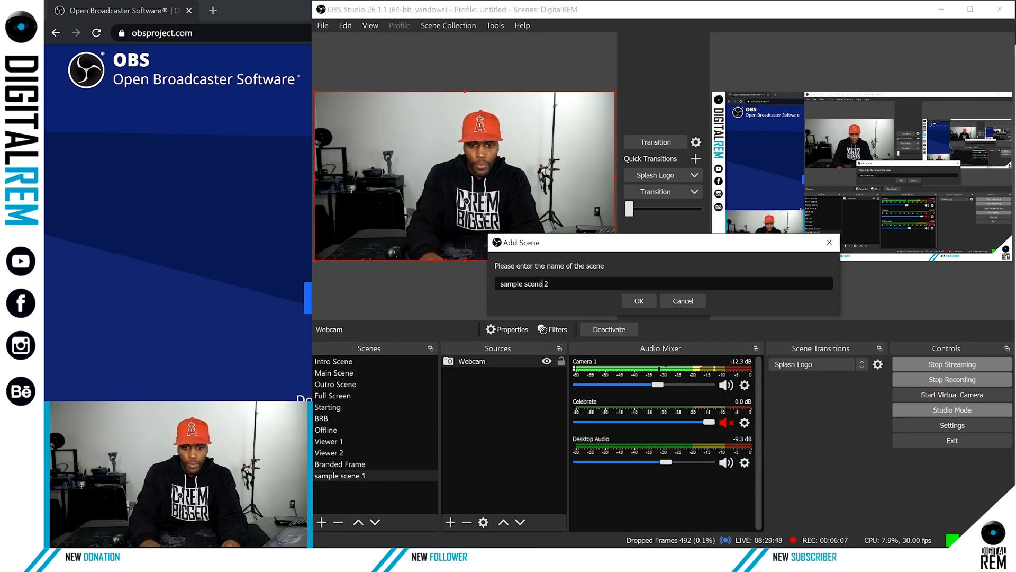
key(Return)
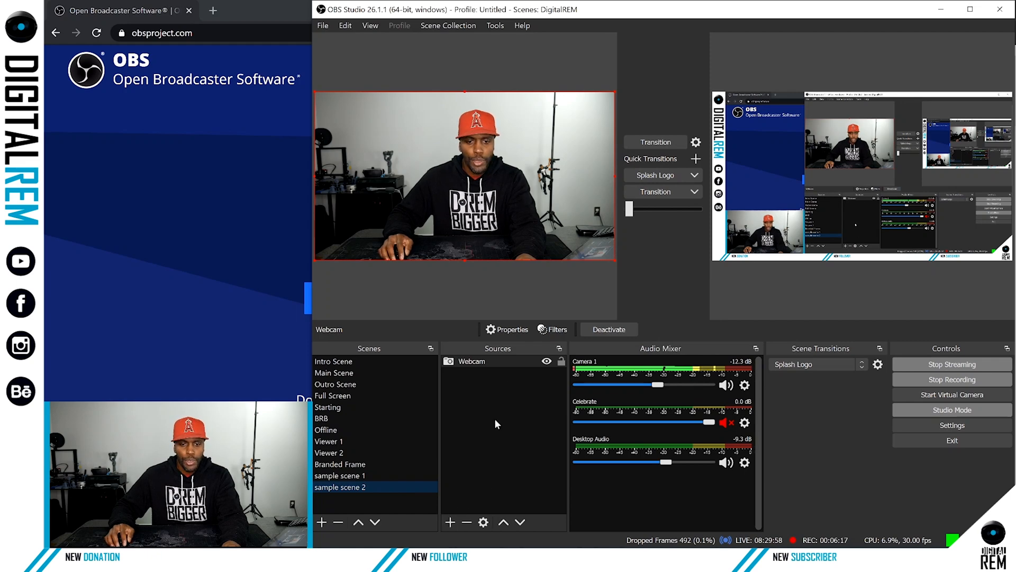
Shrink the Webcam source in sample scene 2 to a small picture in the canvas's lower-left corner.
click(509, 362)
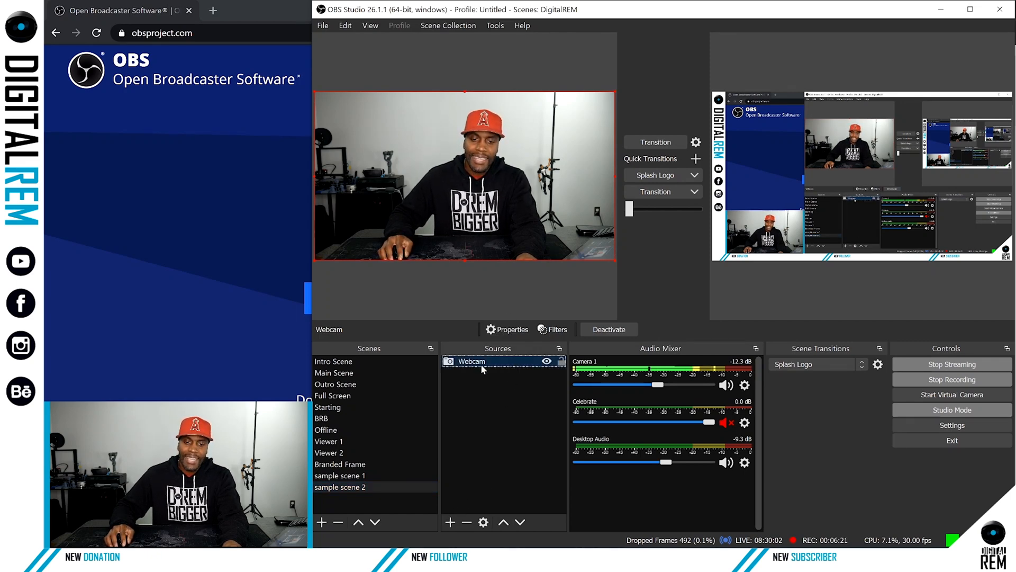
click(614, 90)
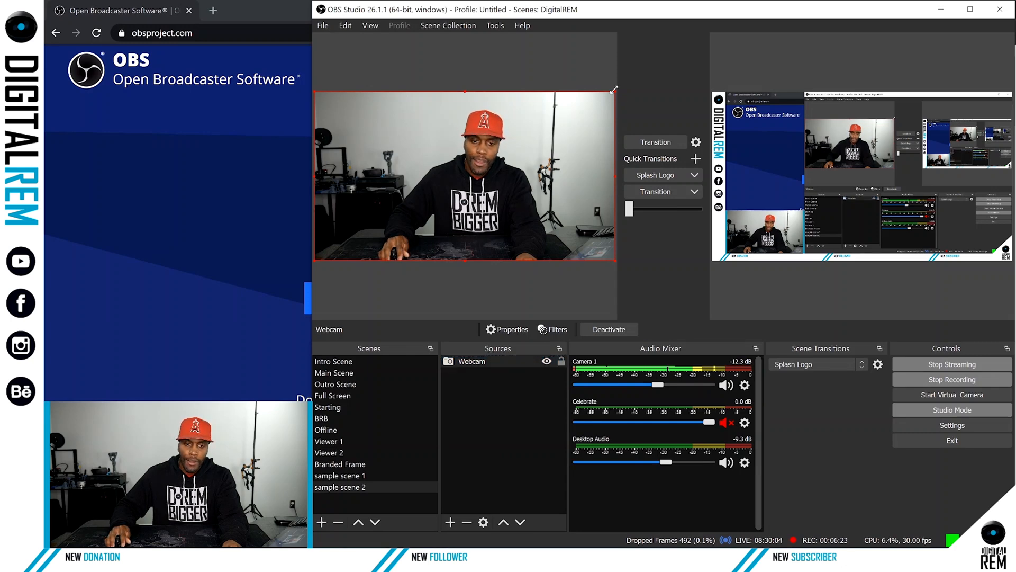
drag(607, 95, 402, 217)
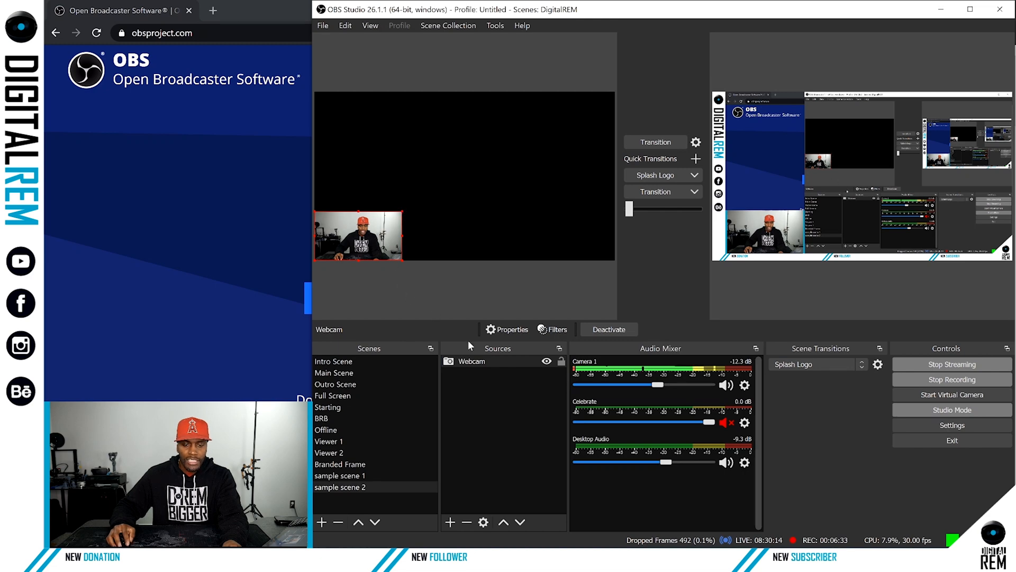
Add a new Display Capture source to sample scene 2 that captures Display 1, keeping the default source name.
click(451, 522)
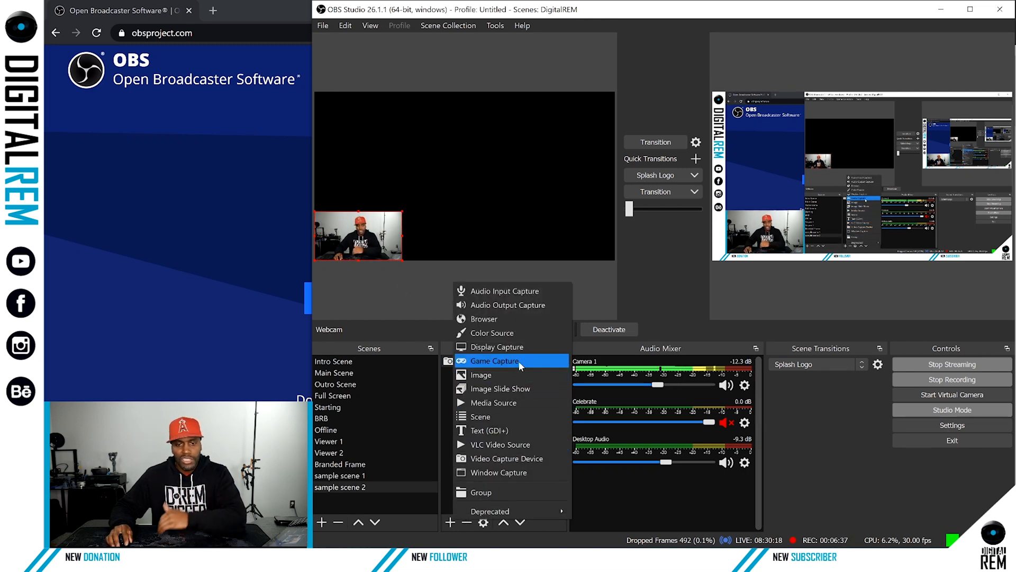
click(522, 348)
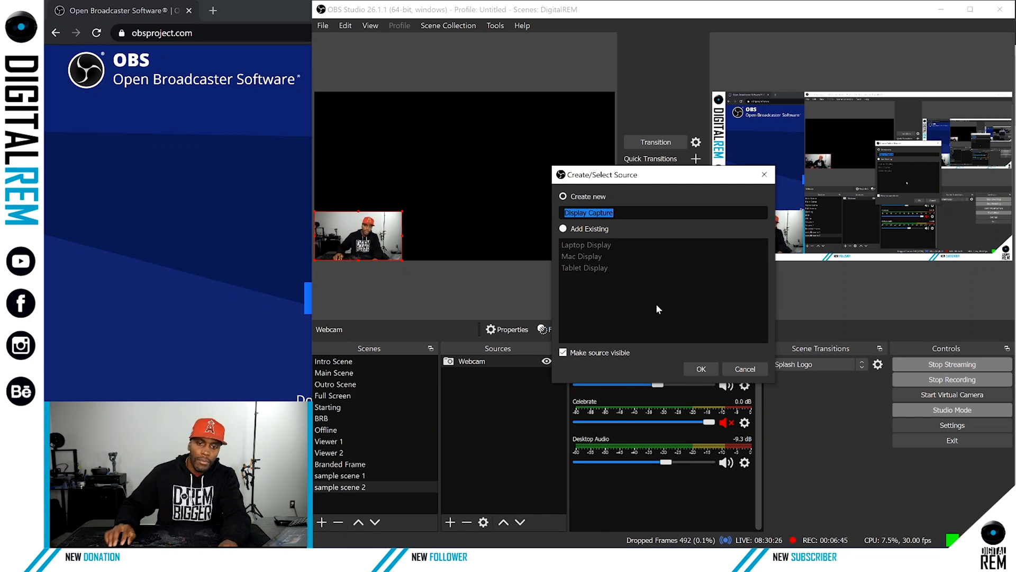
key(Return)
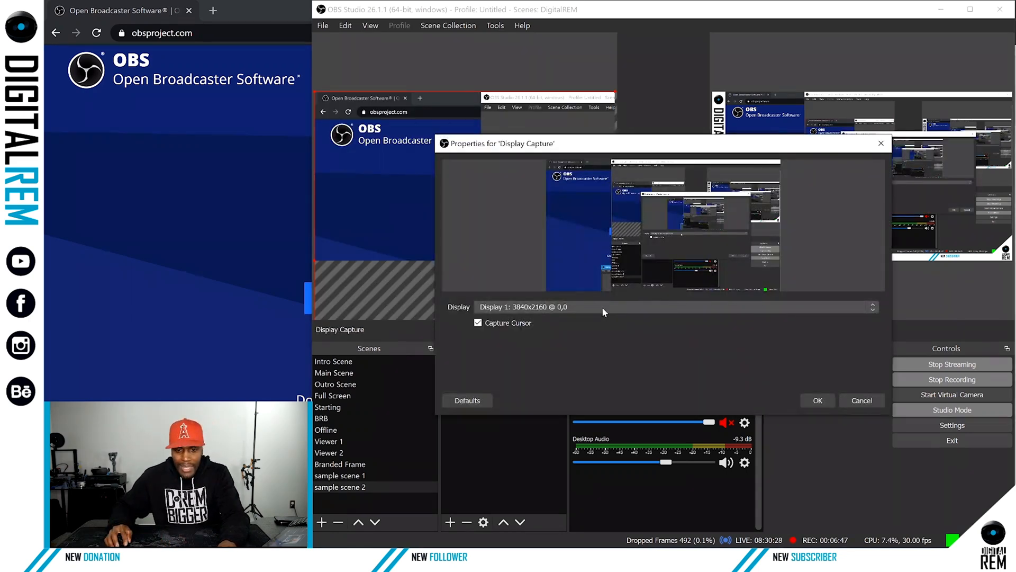
click(818, 401)
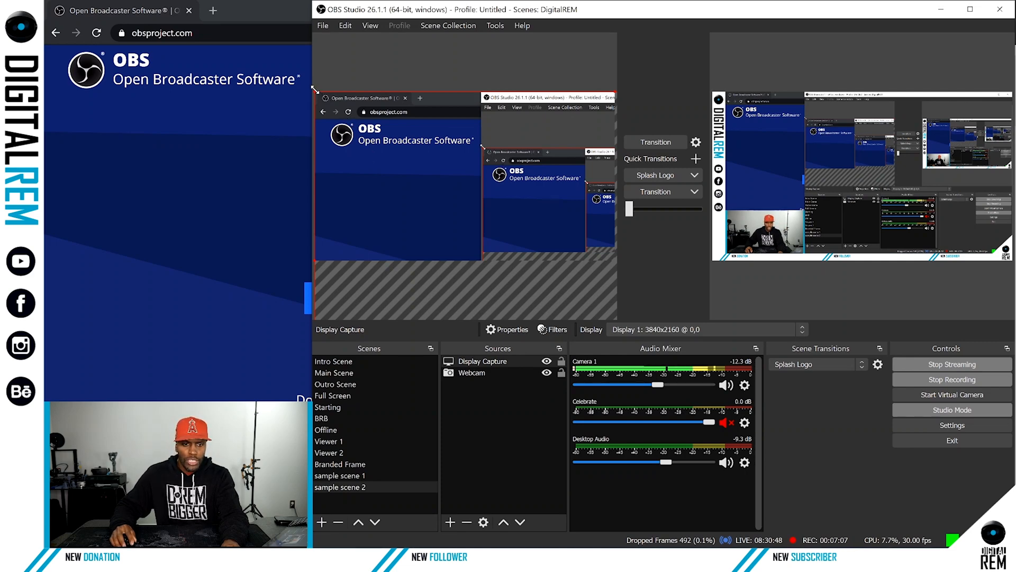
Resize the Display Capture source to fill the canvas of sample scene 2 with the Fit to screen transform.
drag(315, 90, 374, 147)
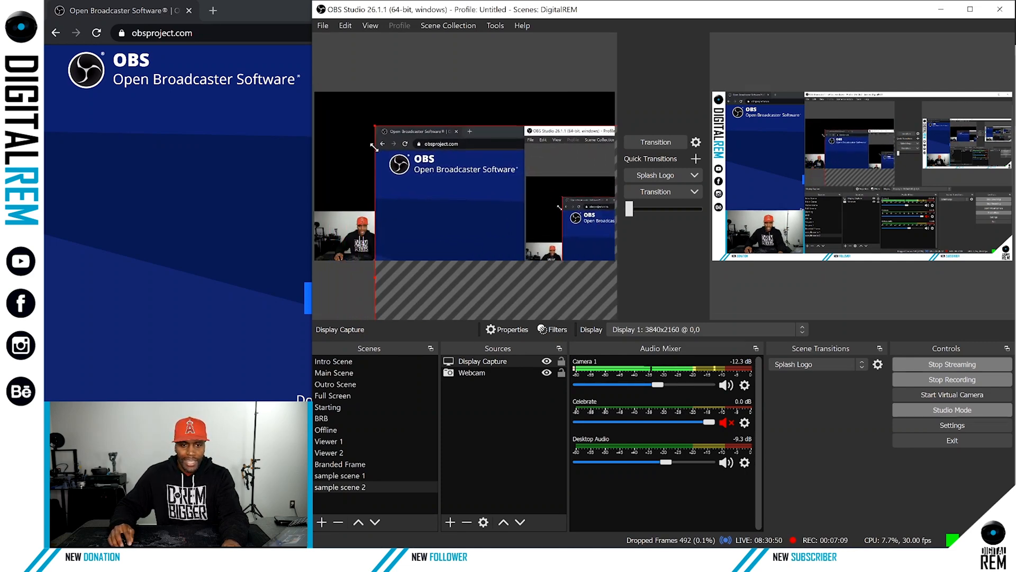
drag(455, 180, 382, 134)
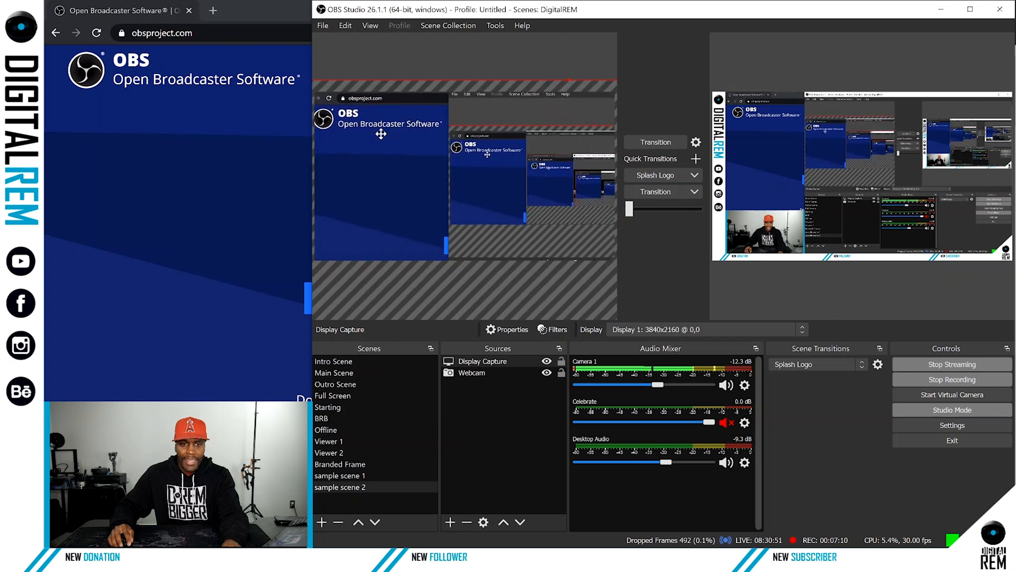
right_click(409, 150)
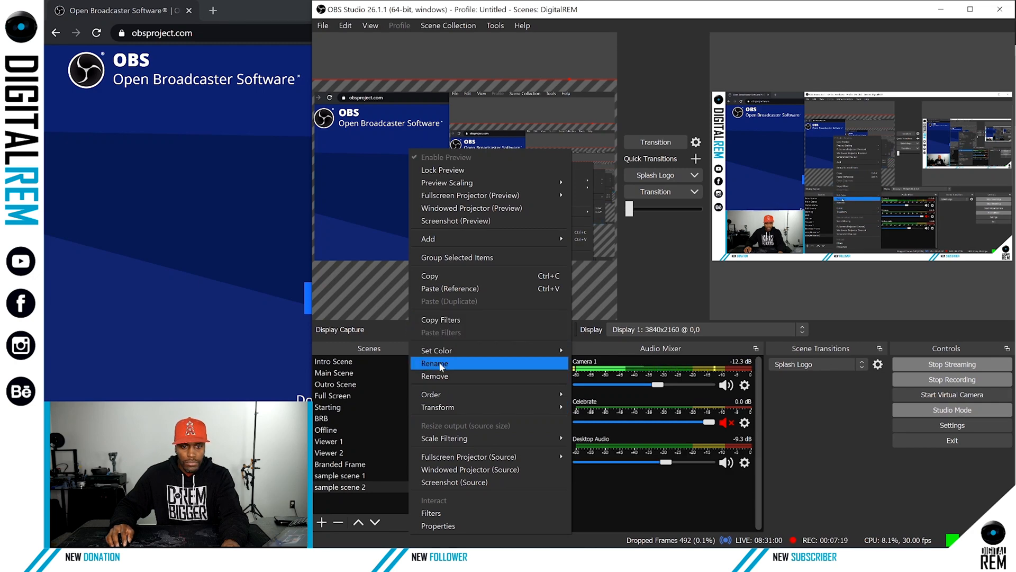
mouse_move(478, 408)
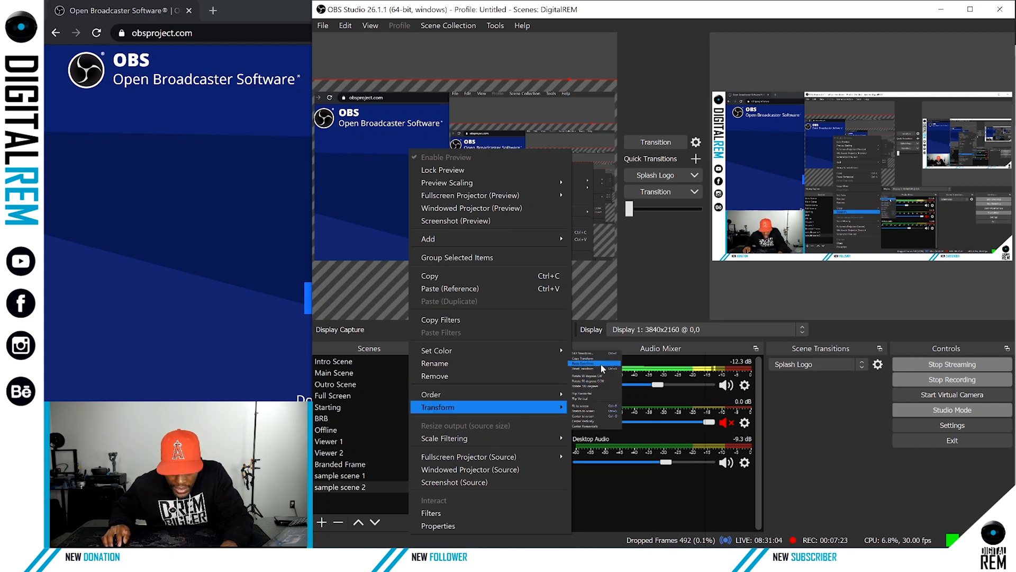
click(603, 406)
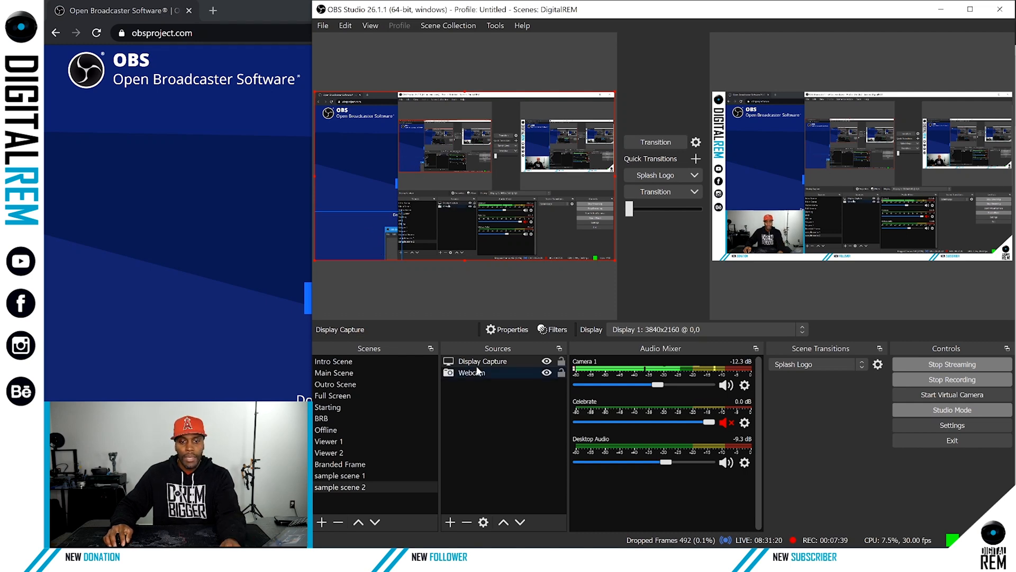
Move the Display Capture source below Webcam in sample scene 2 so the webcam picture overlays the screen.
drag(479, 366, 478, 376)
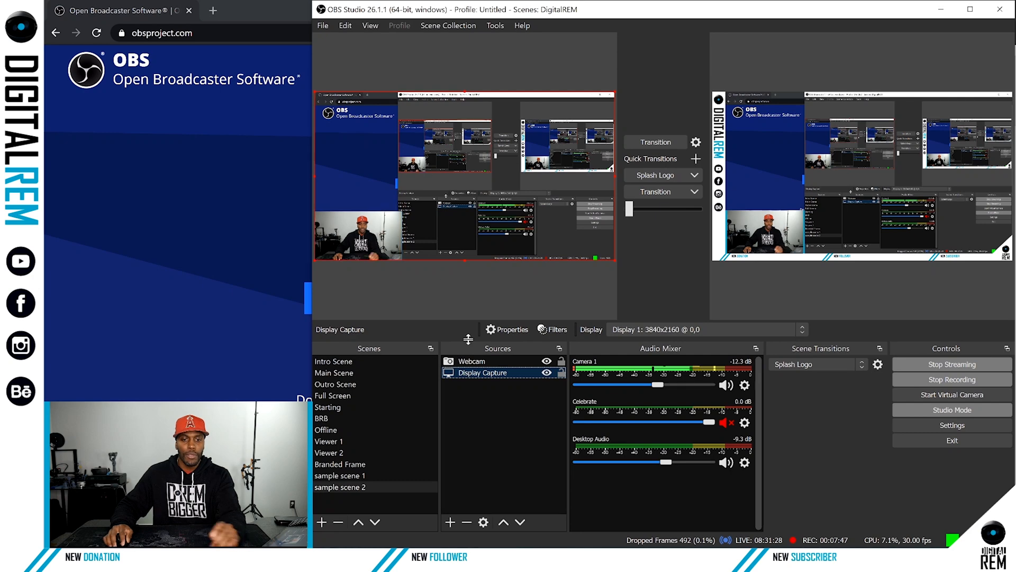
click(486, 364)
click(450, 314)
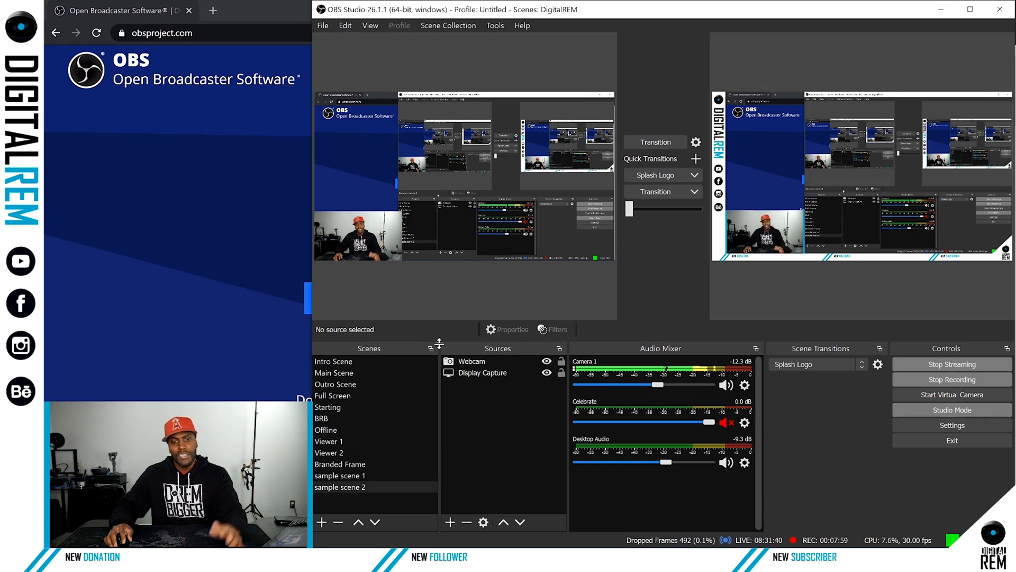
click(451, 523)
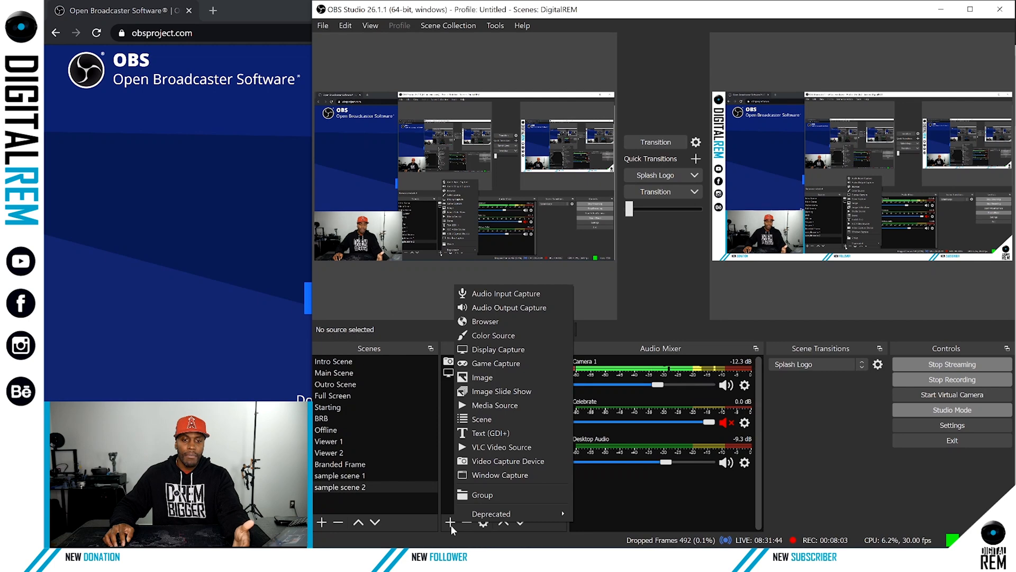
click(440, 492)
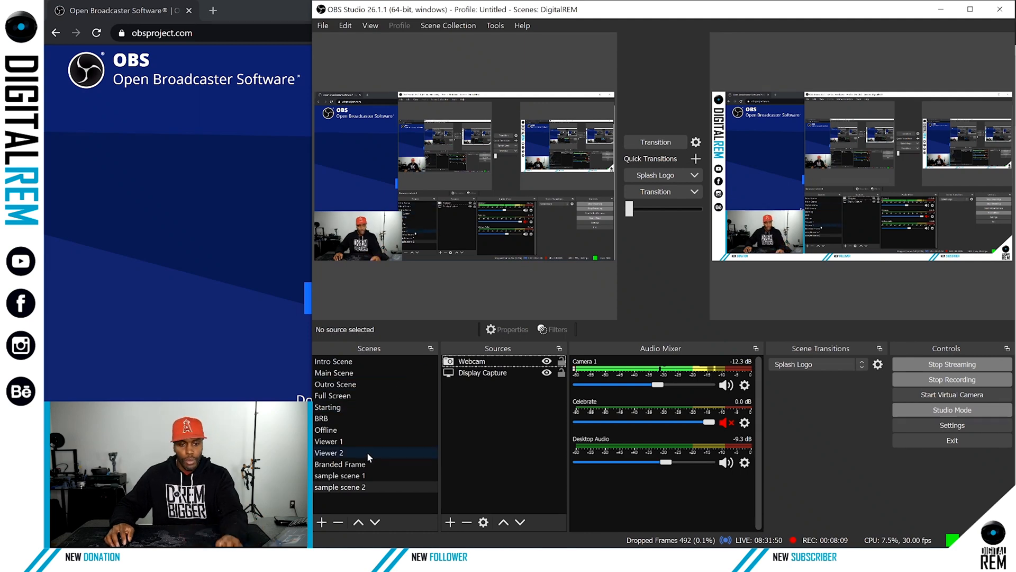
click(363, 475)
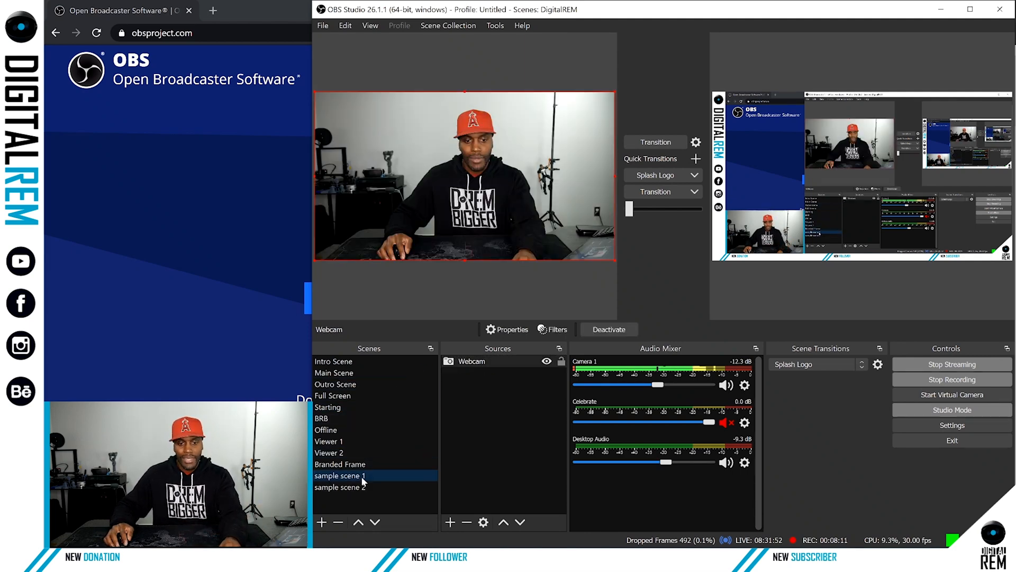
click(349, 487)
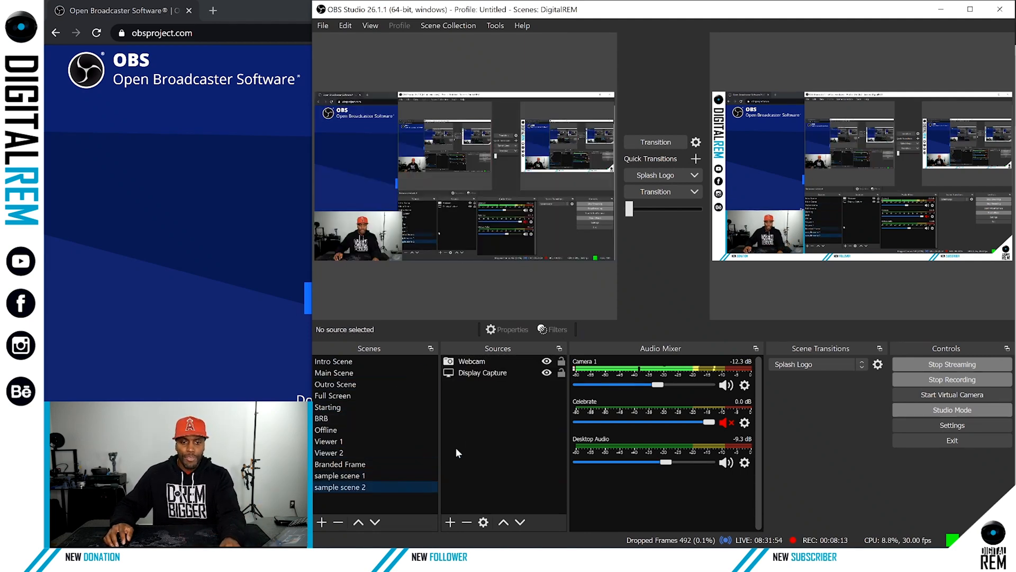
Copy the Display Capture source from sample scene 2 into sample scene 1 and place it below Webcam.
click(495, 374)
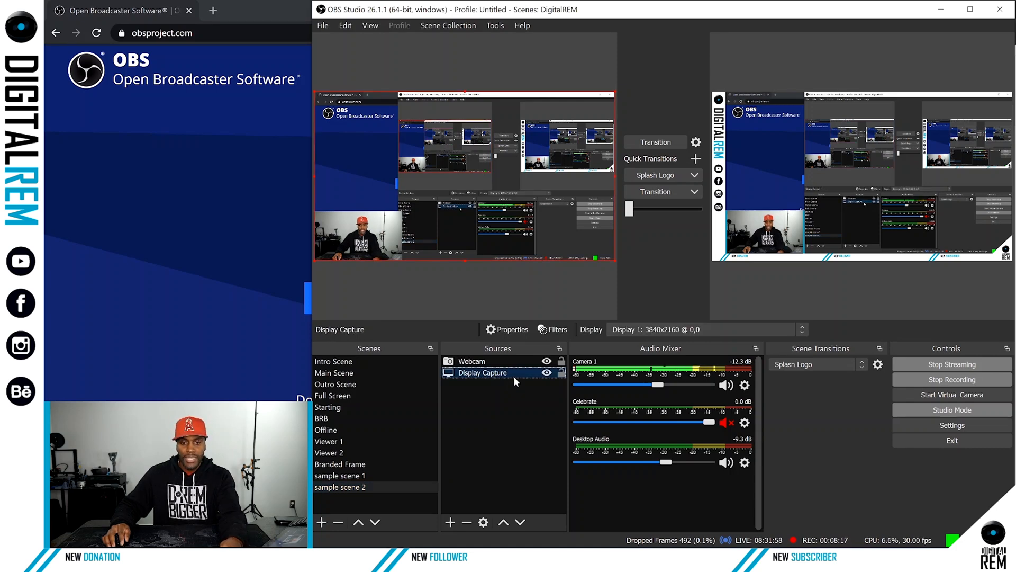
right_click(514, 375)
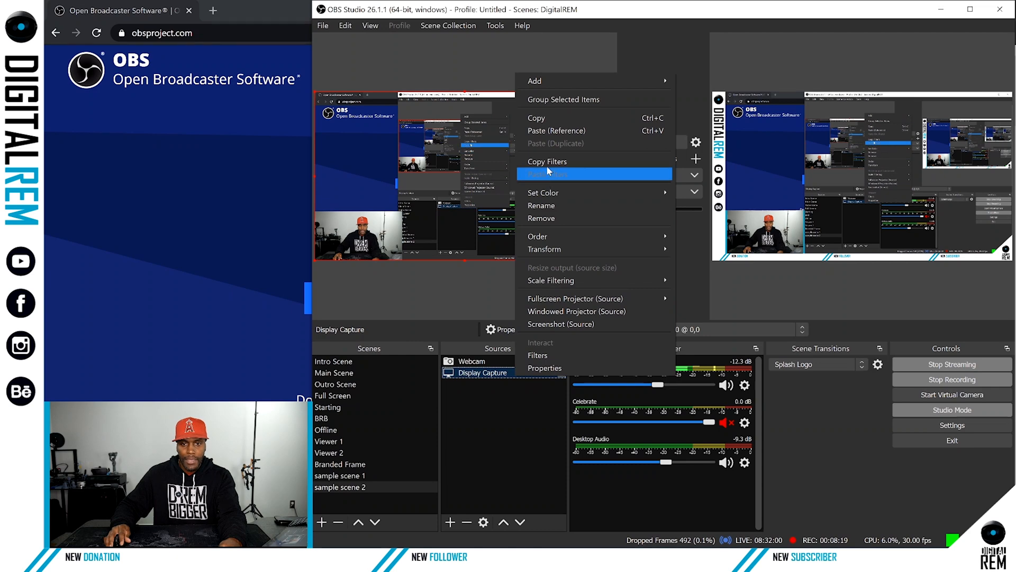
click(549, 120)
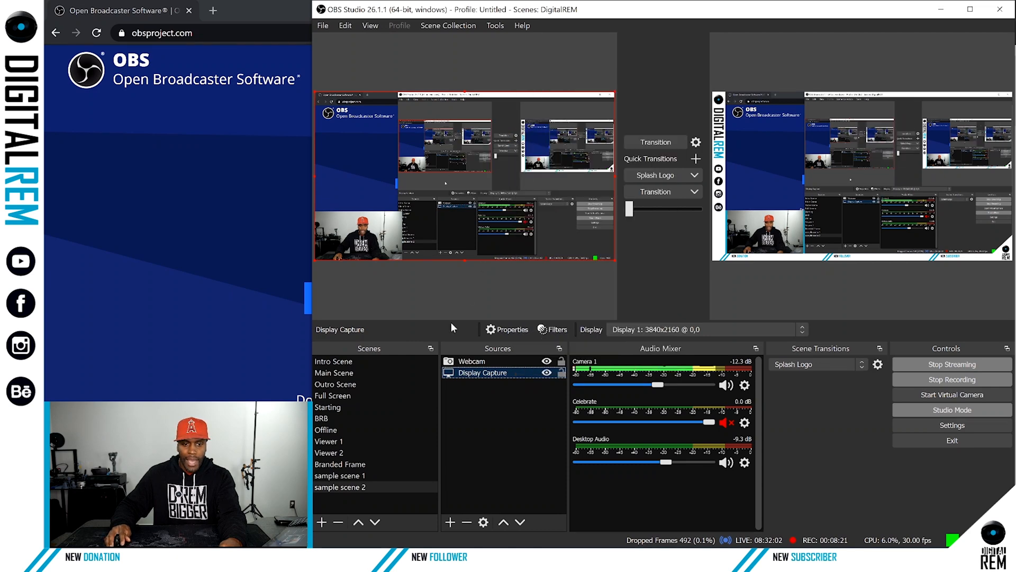
click(371, 476)
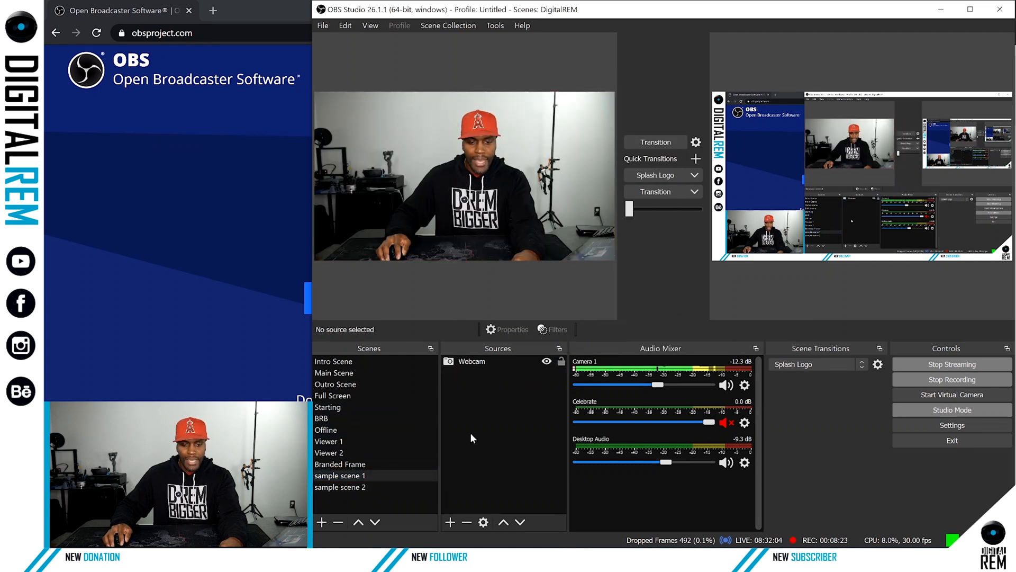
key(ctrl+v)
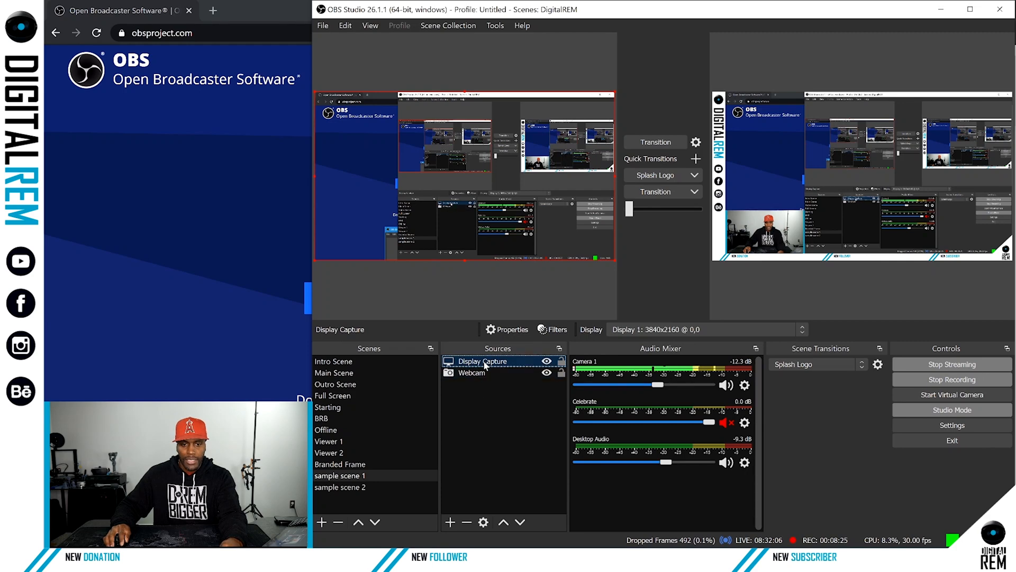
drag(485, 364, 481, 376)
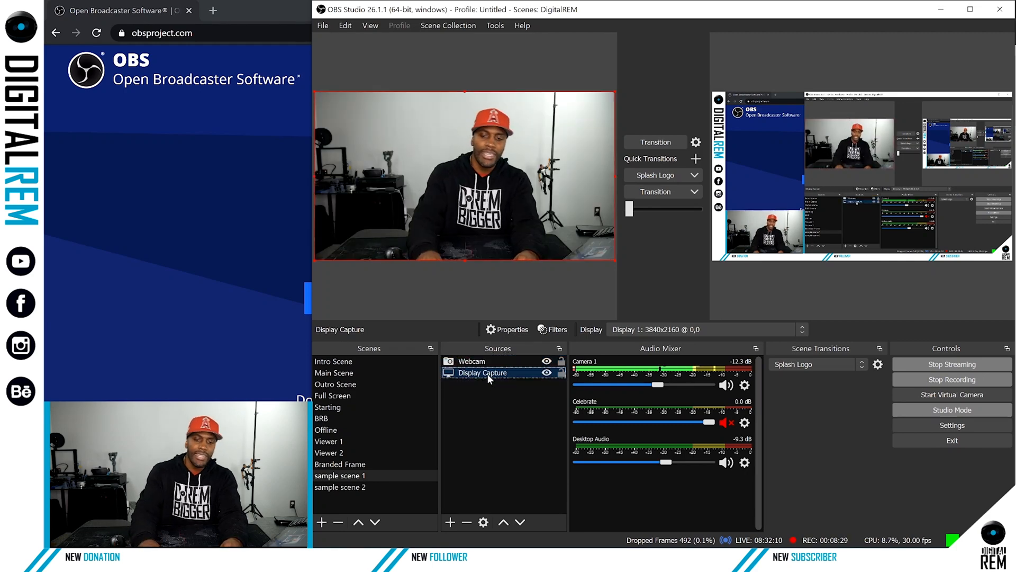
Remove the pasted Display Capture source from sample scene 1.
key(Delete)
click(711, 294)
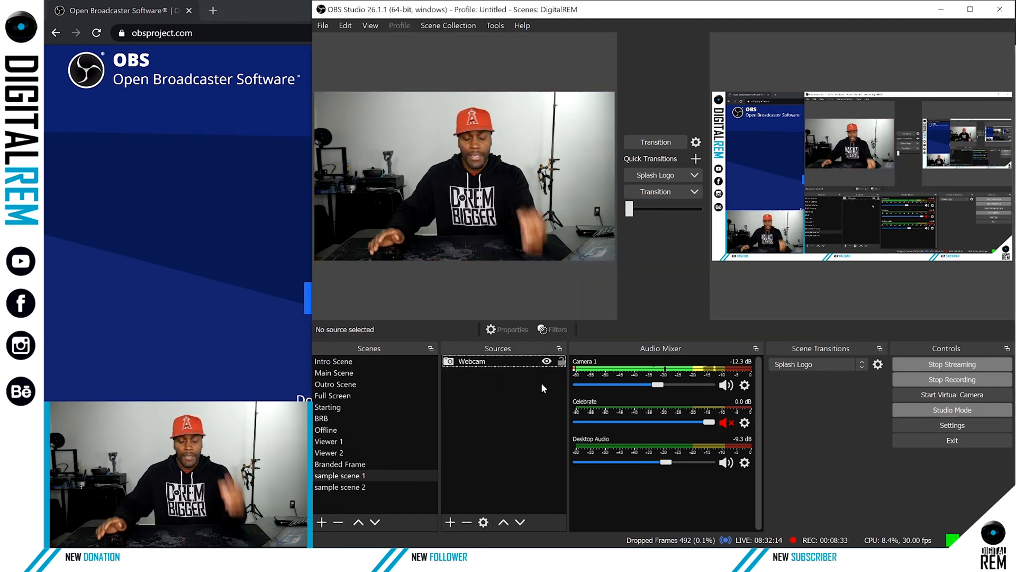
Return to sample scene 1, lower the Camera 1 audio level to -15.4 dB and mute Desktop Audio.
click(370, 488)
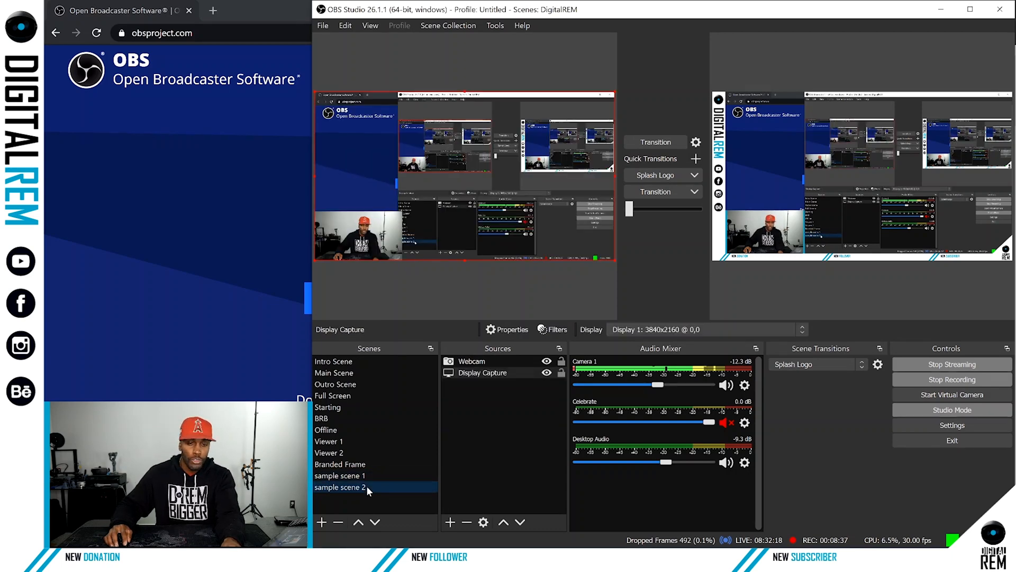
click(367, 476)
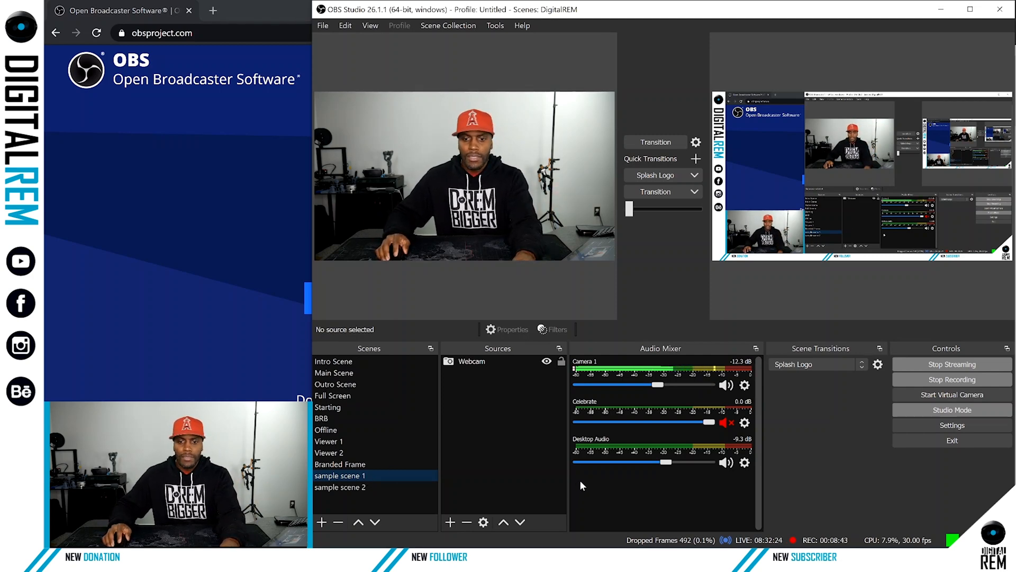
click(485, 362)
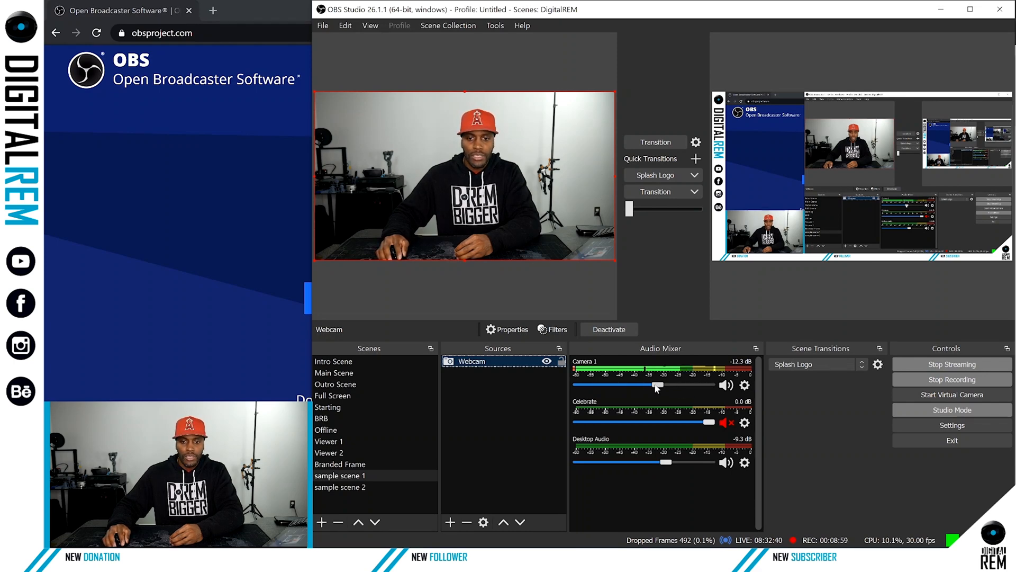
mouse_move(655, 387)
mouse_down()
mouse_move(674, 389)
mouse_move(650, 388)
mouse_up()
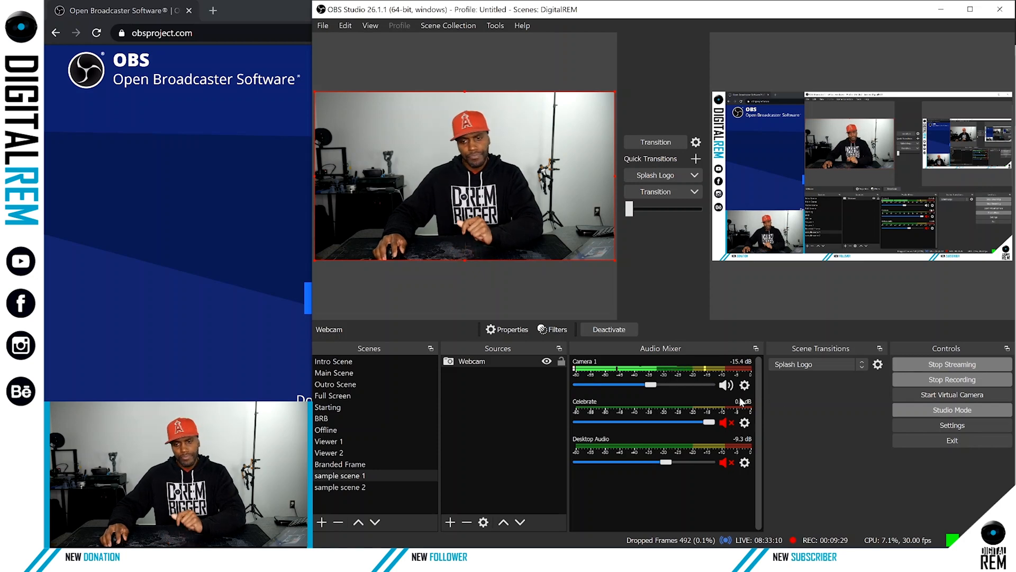
Change both quick transitions to Fade (300ms) and set the scene transition to Fade.
click(691, 177)
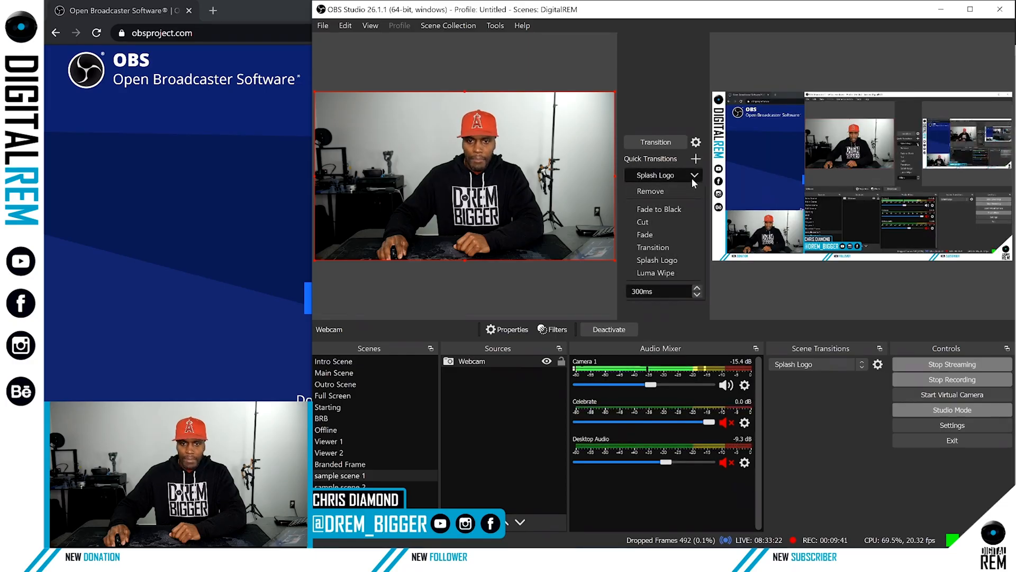
click(672, 234)
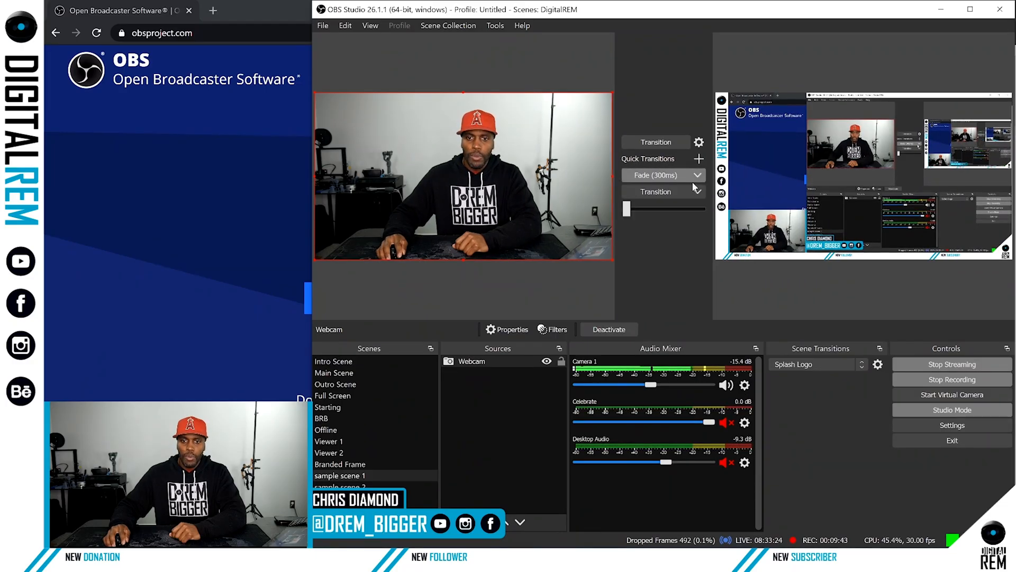
click(697, 159)
click(691, 192)
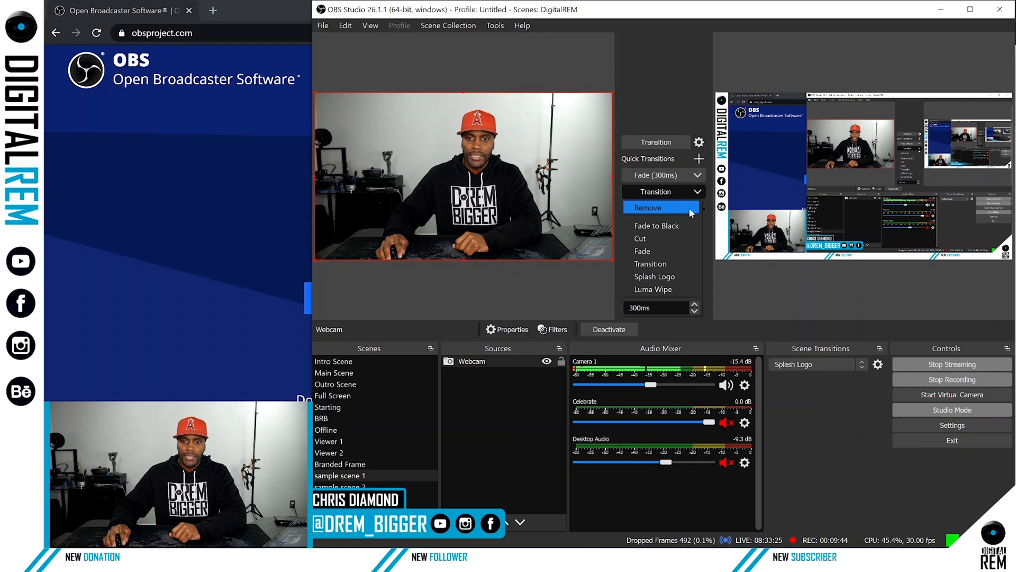
click(660, 248)
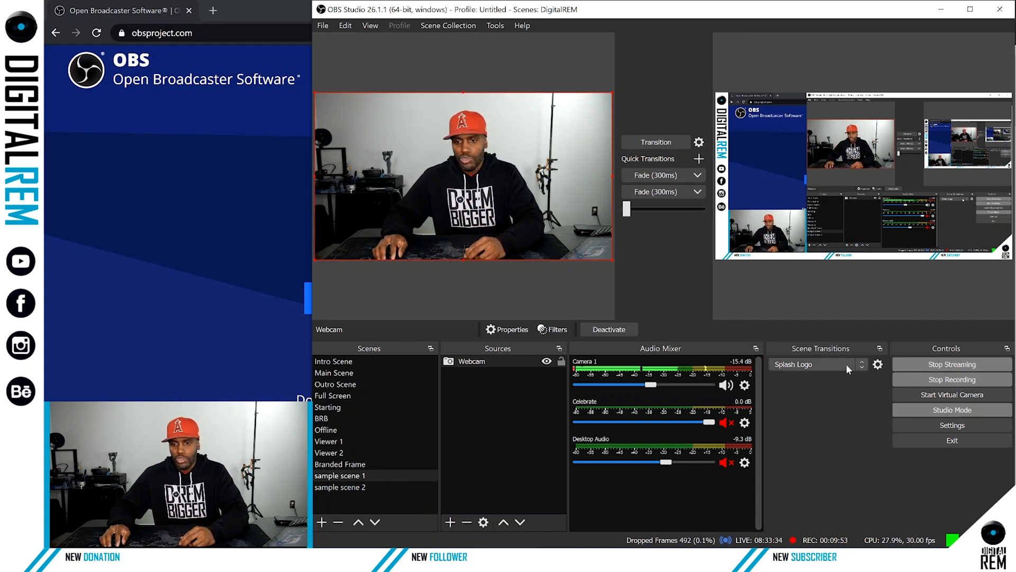
click(864, 365)
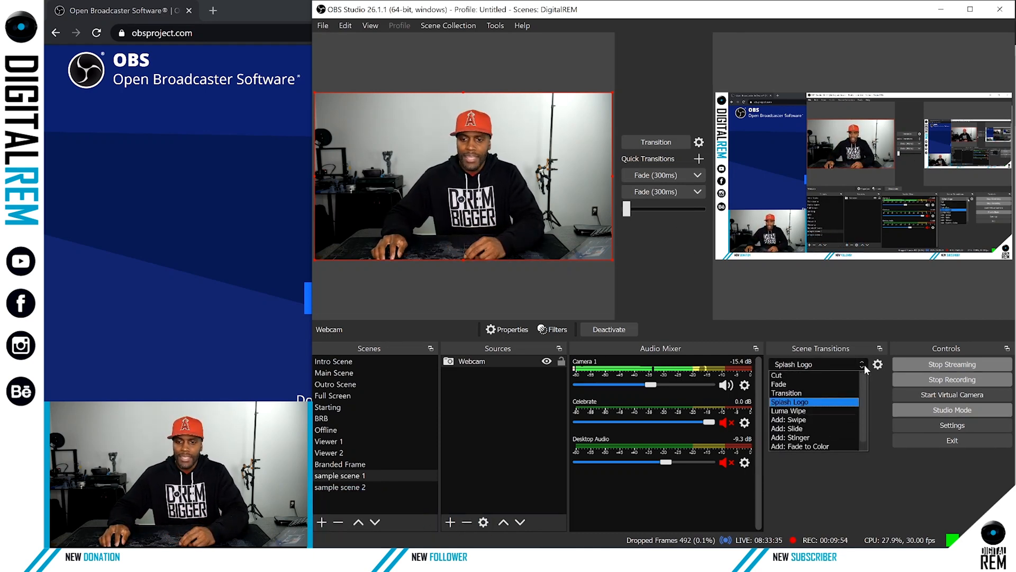
click(807, 385)
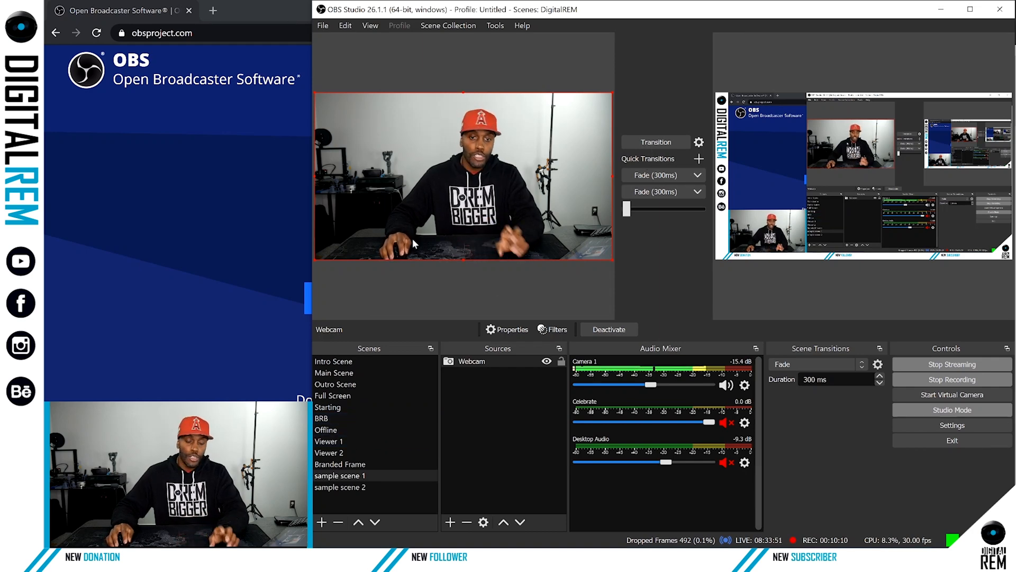
Load sample scene 2 into the preview and transition it to the live program output.
click(355, 477)
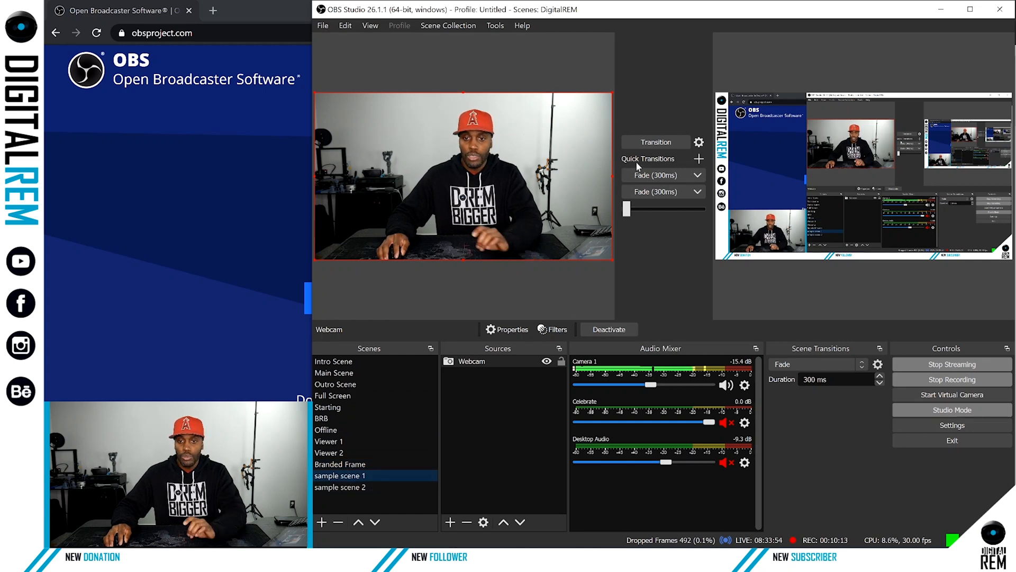
click(381, 486)
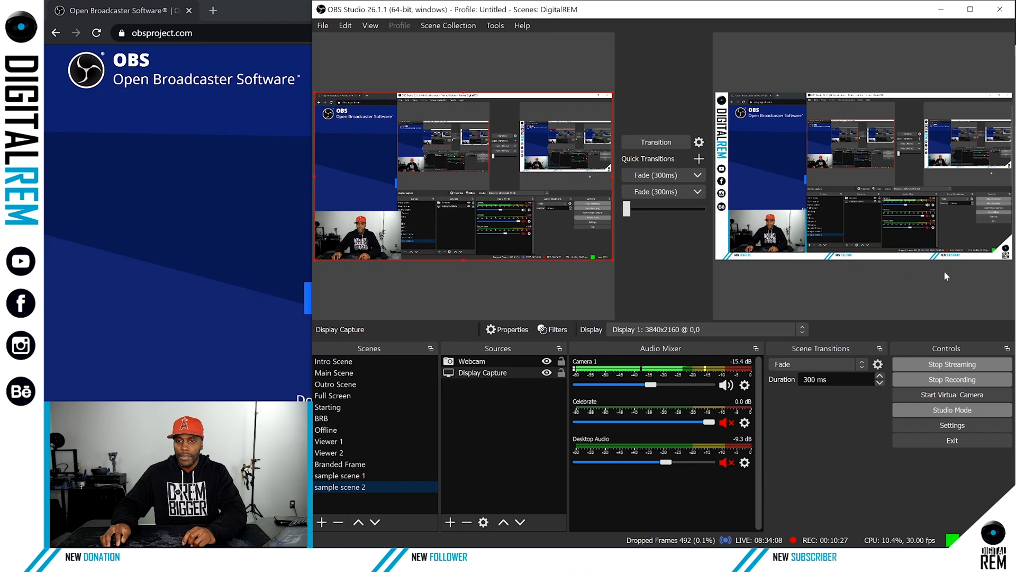
click(657, 144)
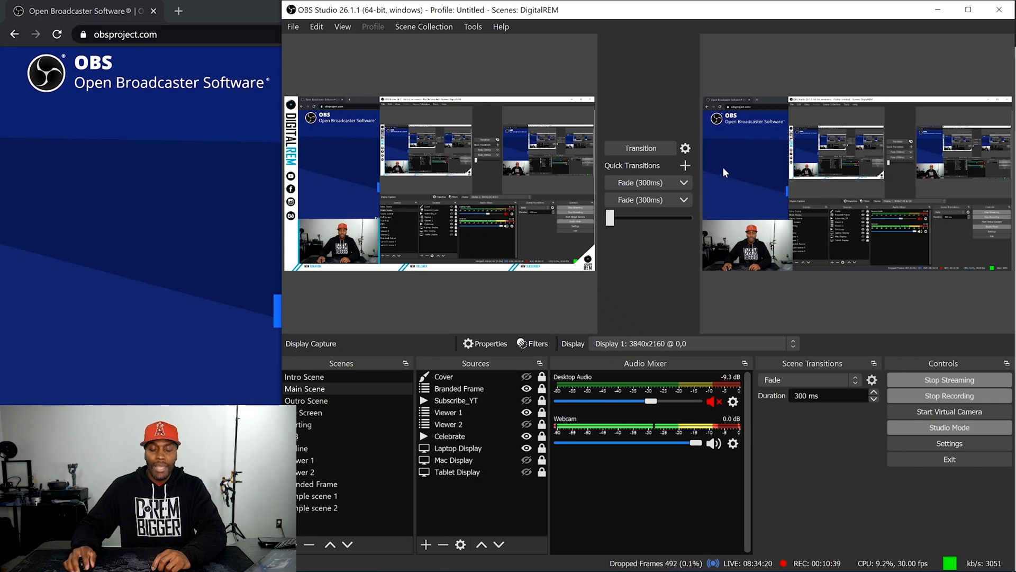
Lower the Webcam audio level to -12.4 dB with sample scene 1 in the preview.
click(339, 497)
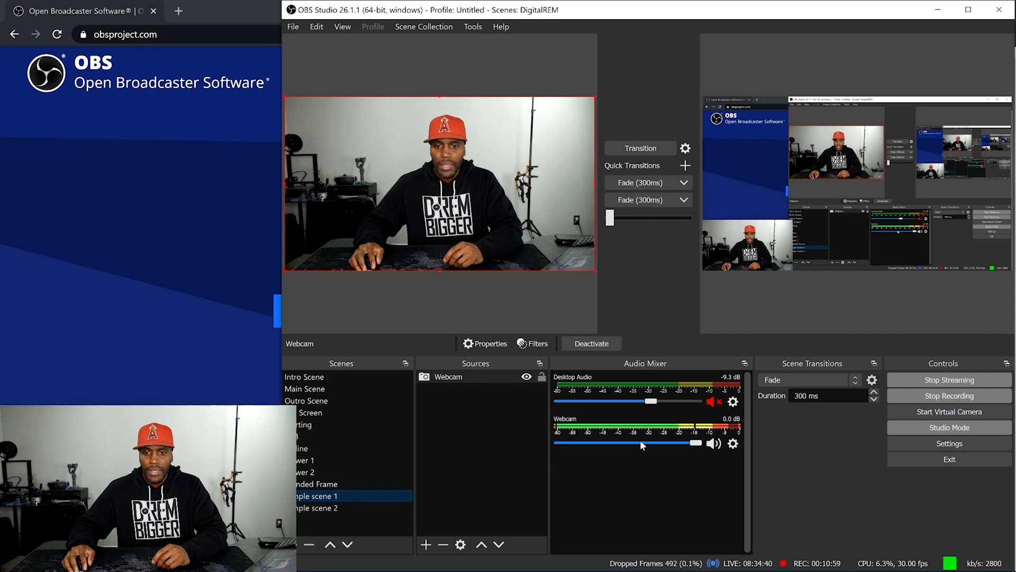
drag(695, 443, 641, 445)
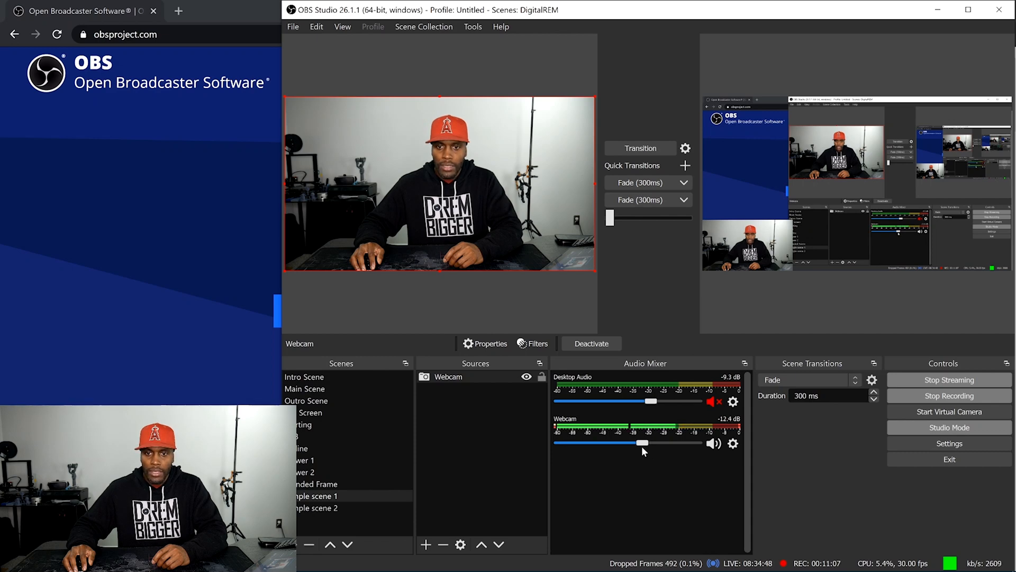
Test the Fade transition by switching the live output to sample scene 1 and back to sample scene 2.
click(347, 507)
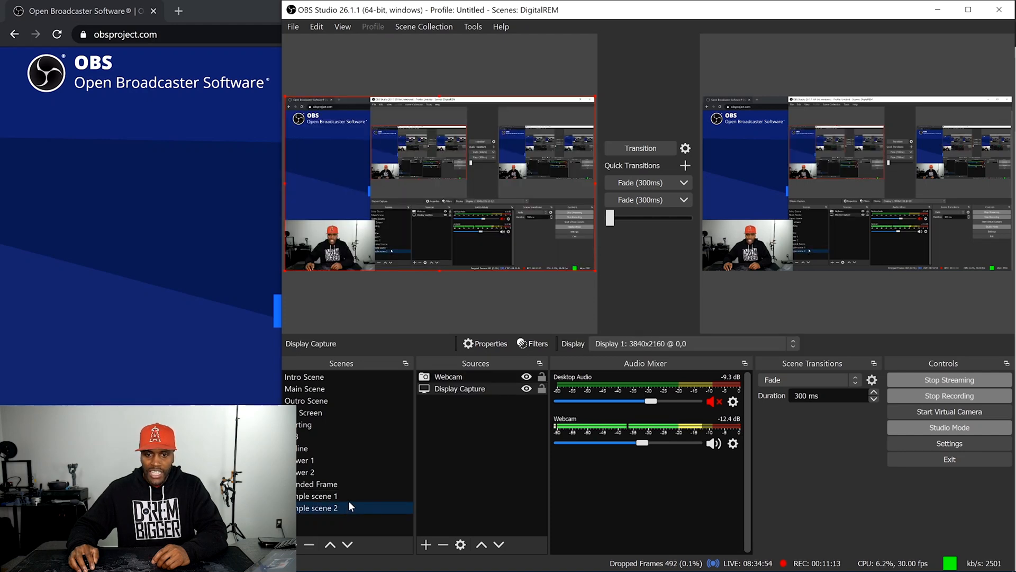
click(351, 497)
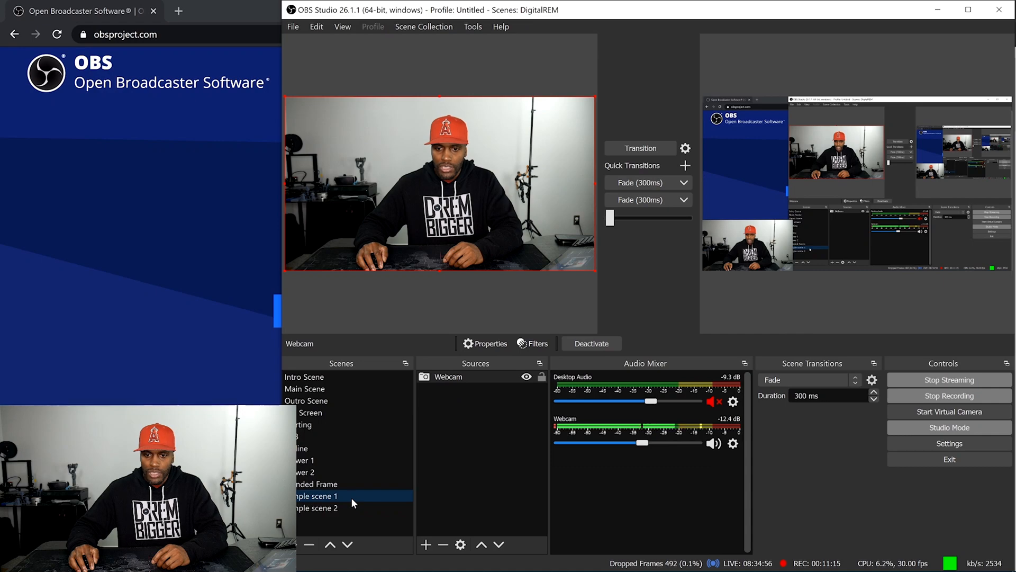
click(644, 150)
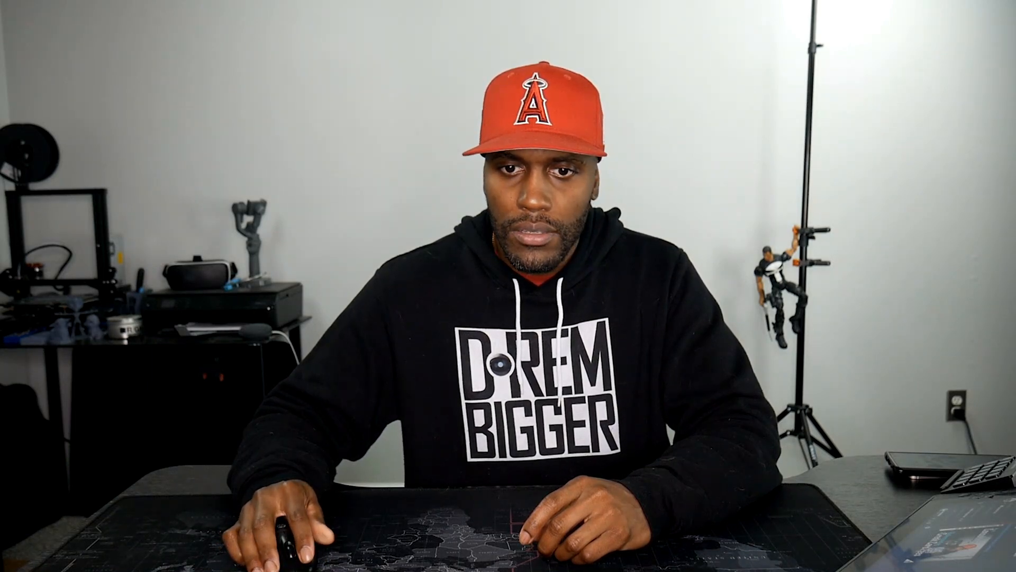
click(628, 154)
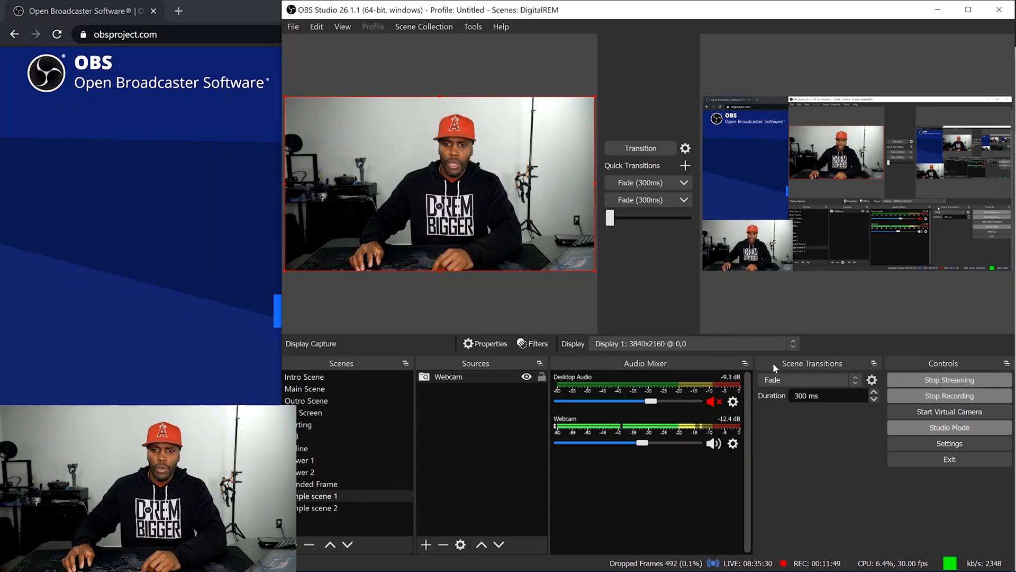
Set the scene transition to Luma Wipe and use it to bring sample scene 1 live.
click(856, 380)
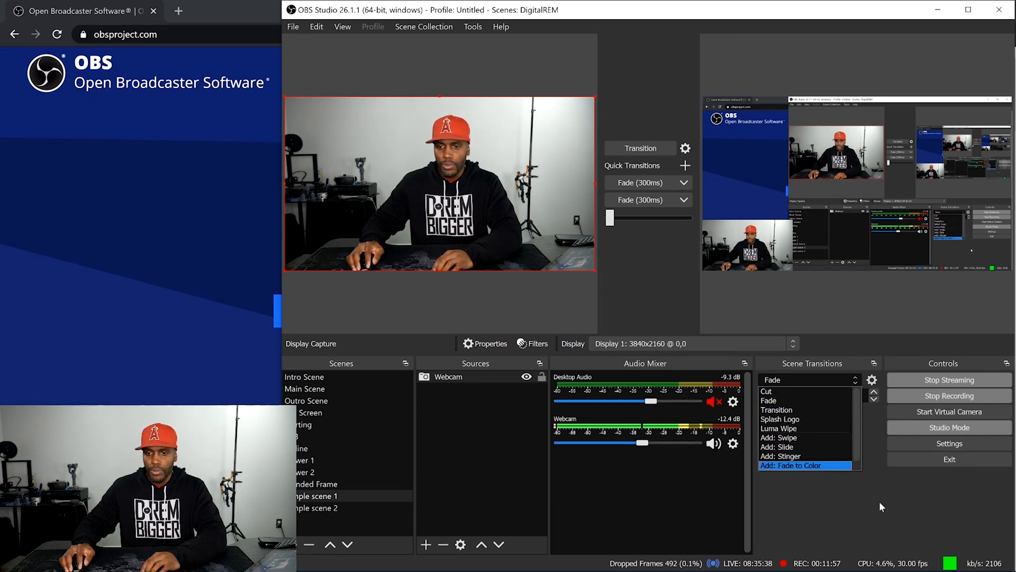
click(844, 429)
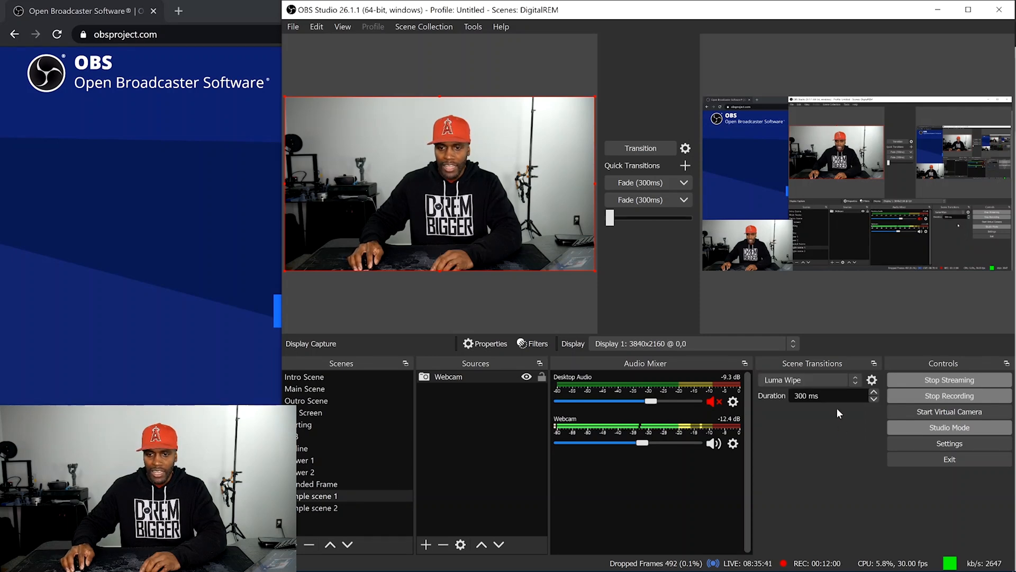
click(639, 150)
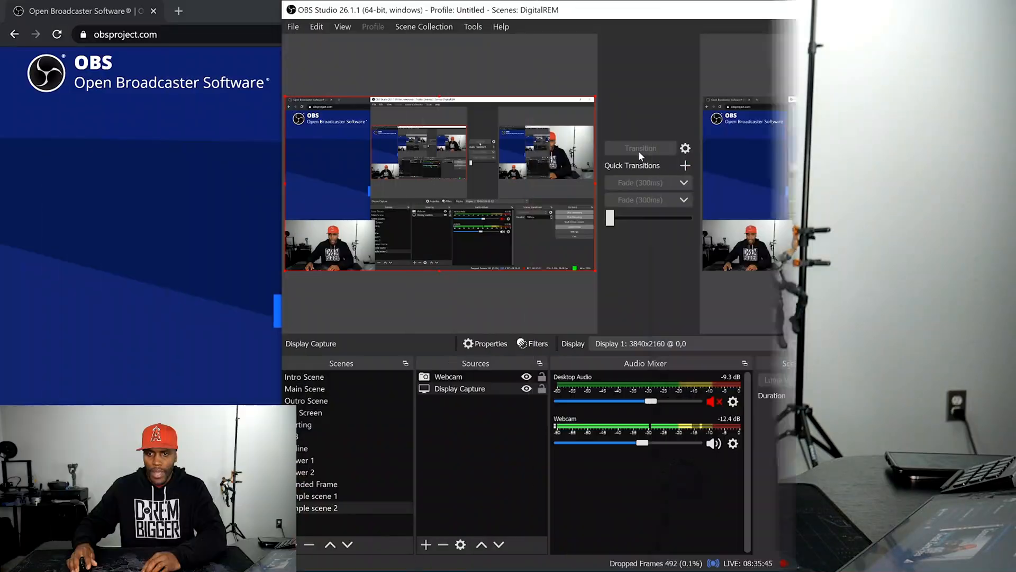
Bring sample scene 2 back live with the Luma Wipe transition, and set the scene transition to Fade.
click(638, 151)
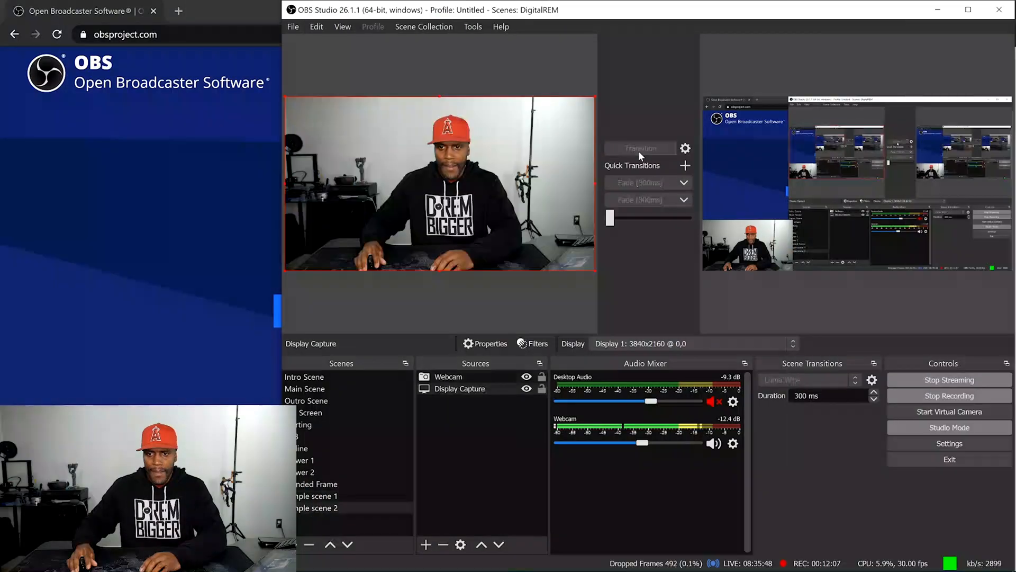
click(639, 151)
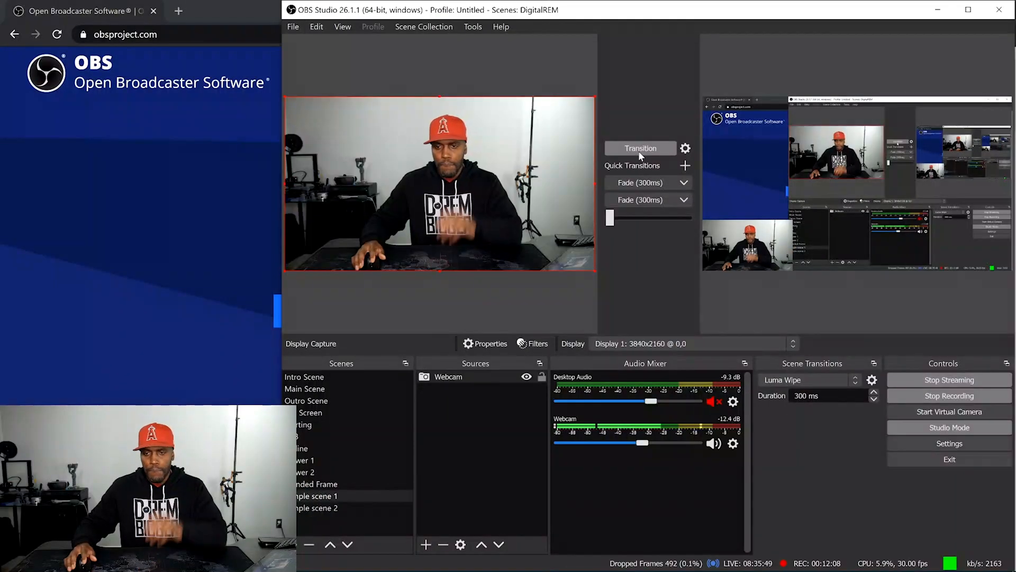
click(847, 380)
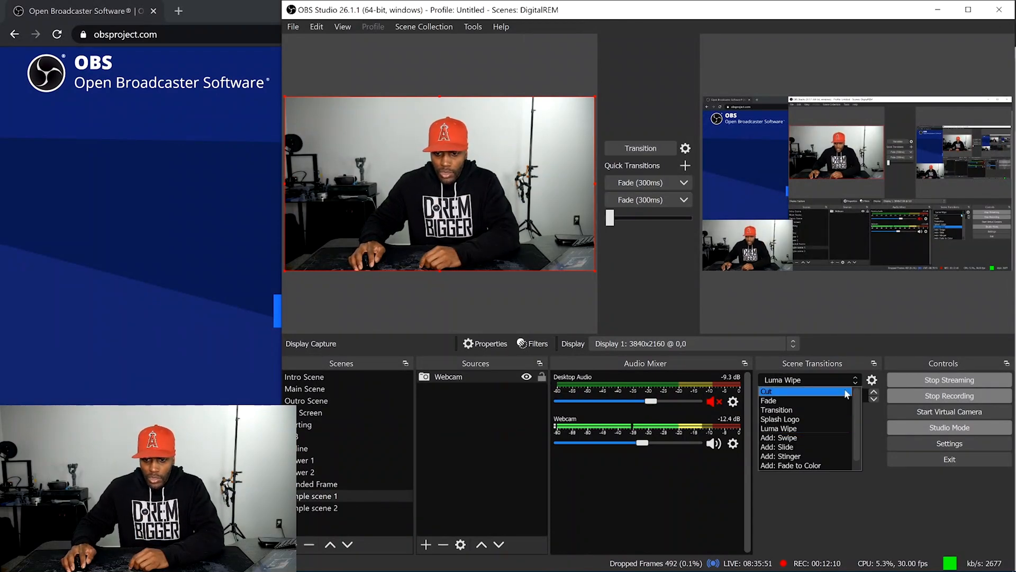
click(787, 400)
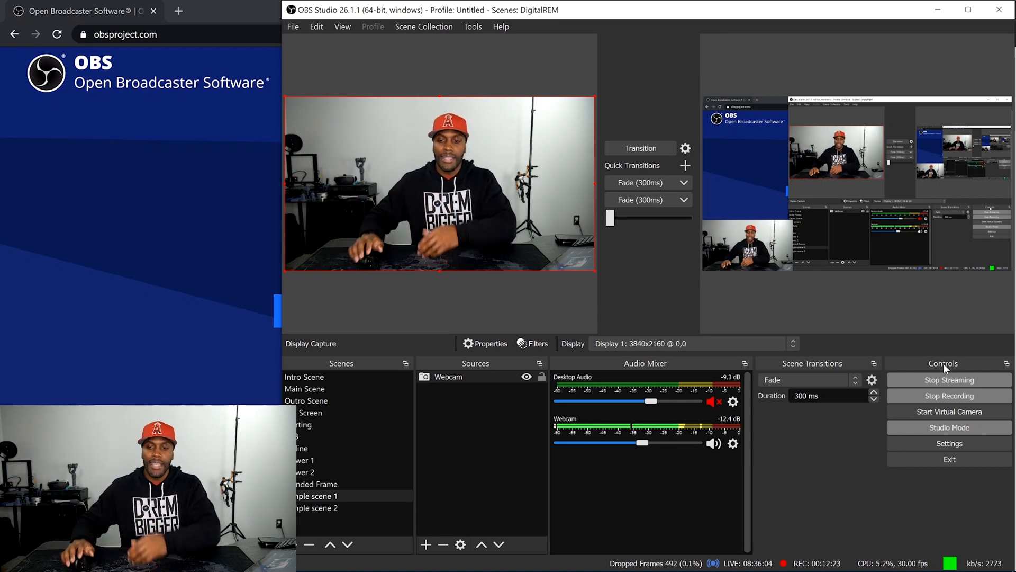
Turn Studio Mode off and back on, and load sample scene 1 into the preview.
click(950, 430)
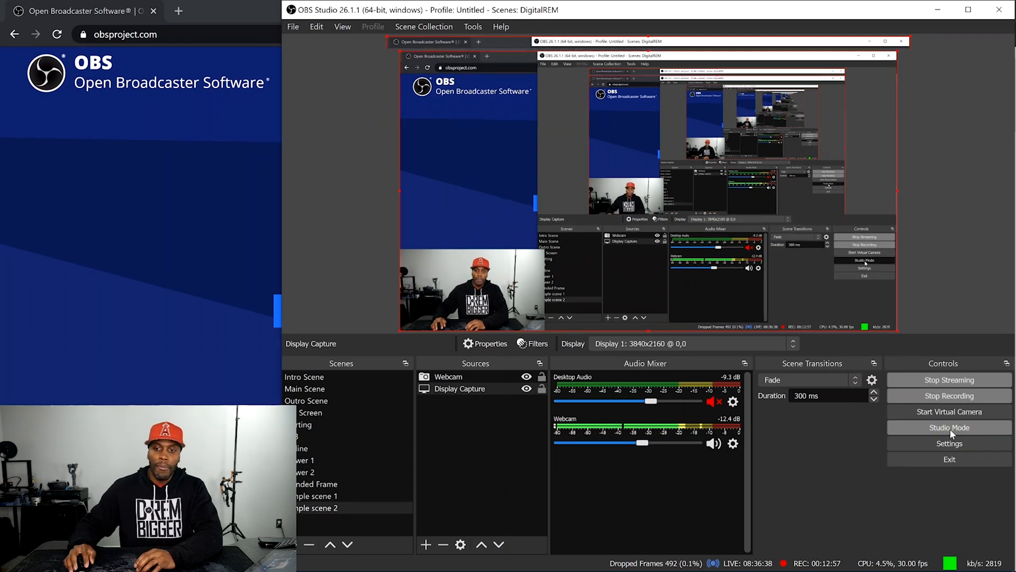
click(951, 429)
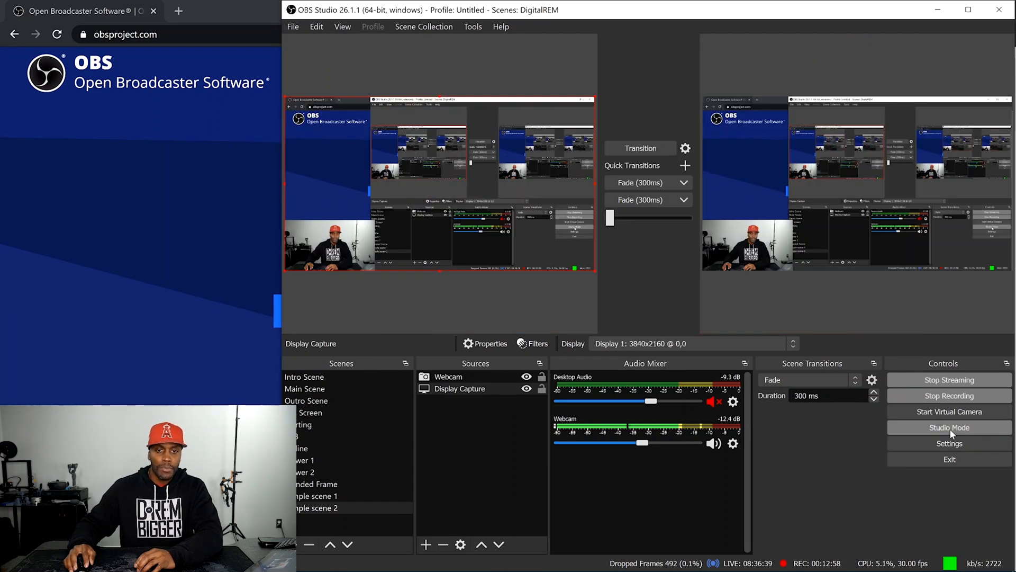
click(329, 496)
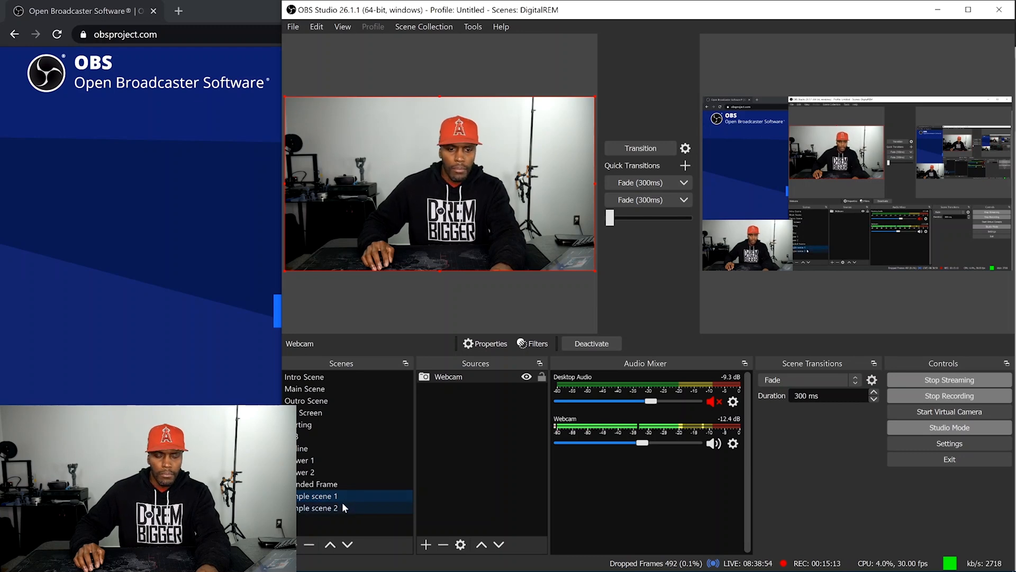
View the option for adding a scene and the list of source types for sample scene 1, without adding anything.
click(294, 544)
click(661, 315)
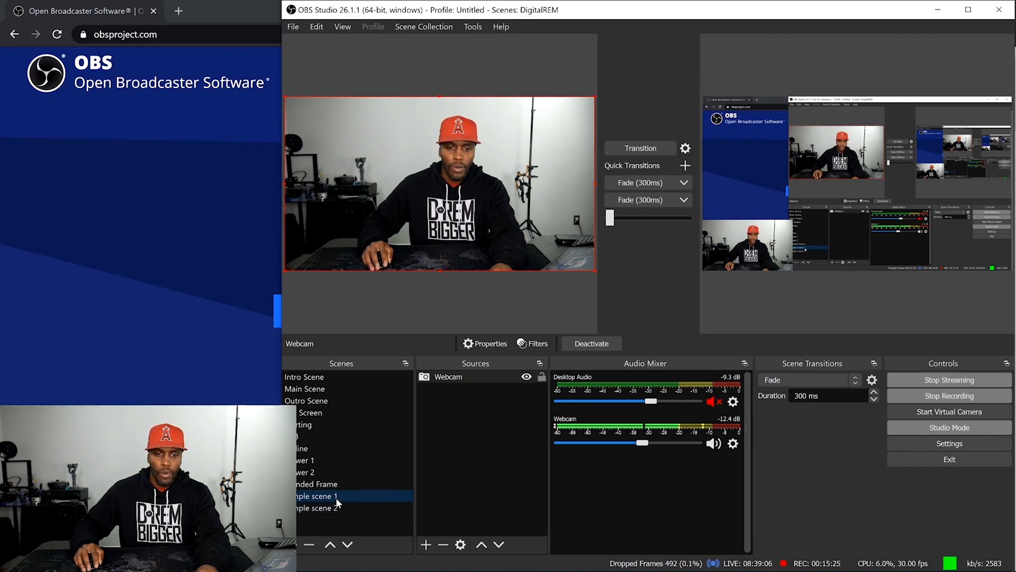
click(464, 379)
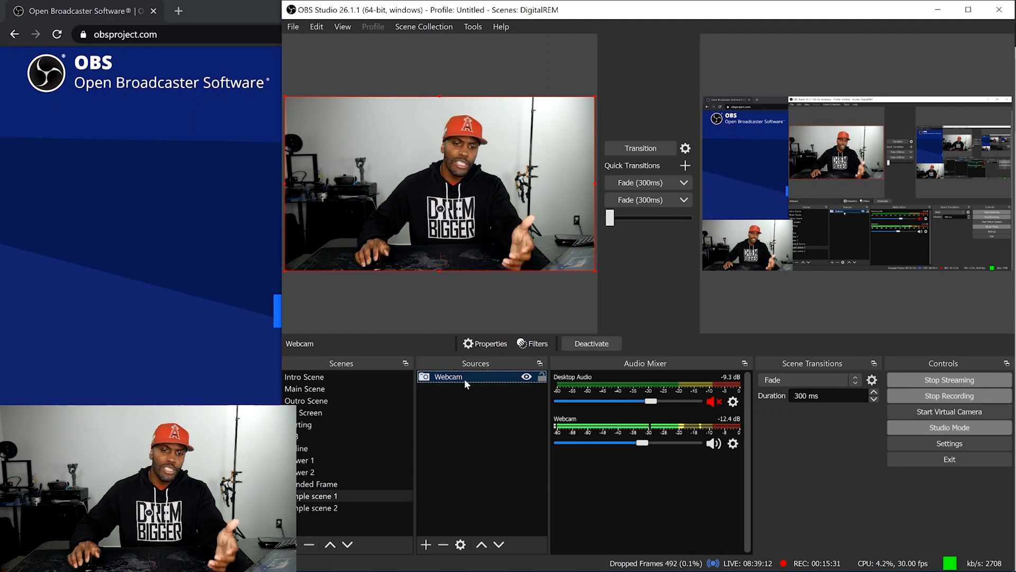
click(425, 544)
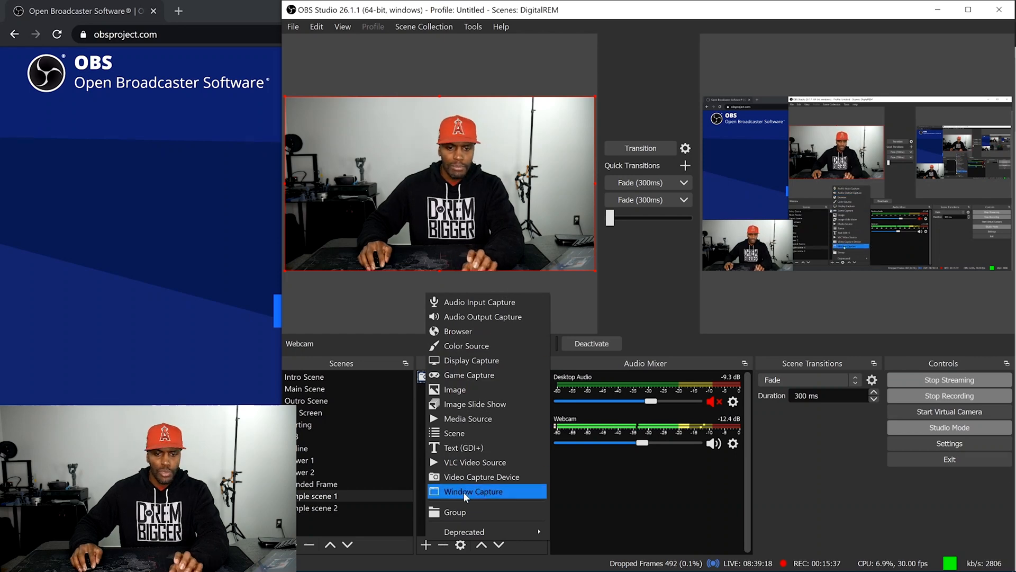
click(585, 491)
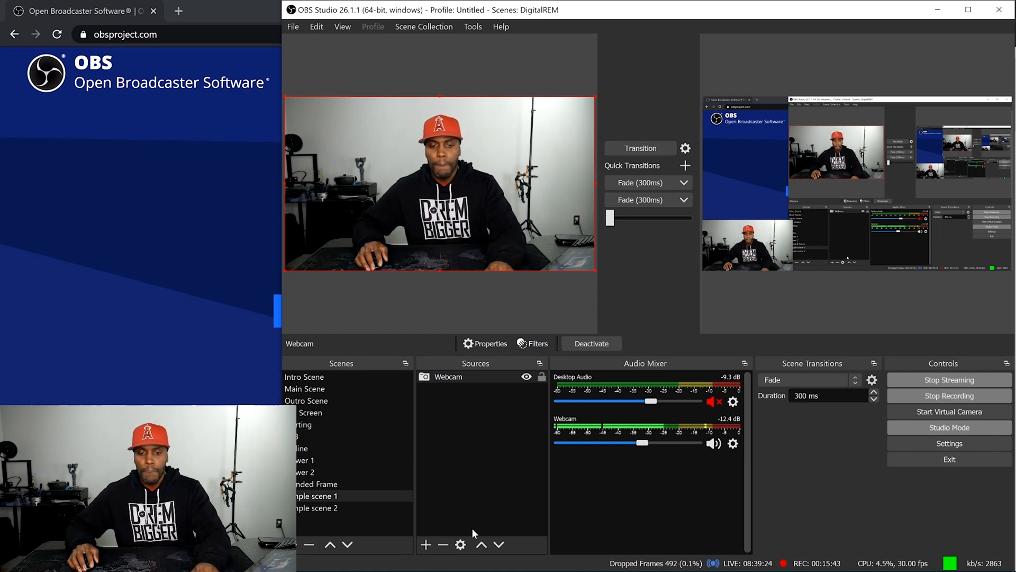
Examine the Webcam source's properties, close them without changes, and keep the Webcam source selected.
click(459, 545)
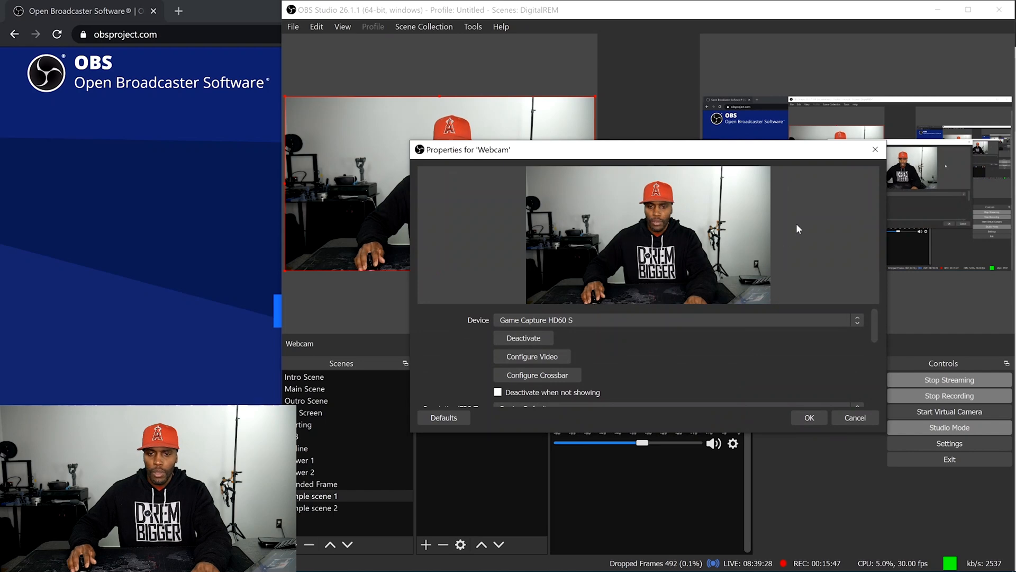
click(856, 418)
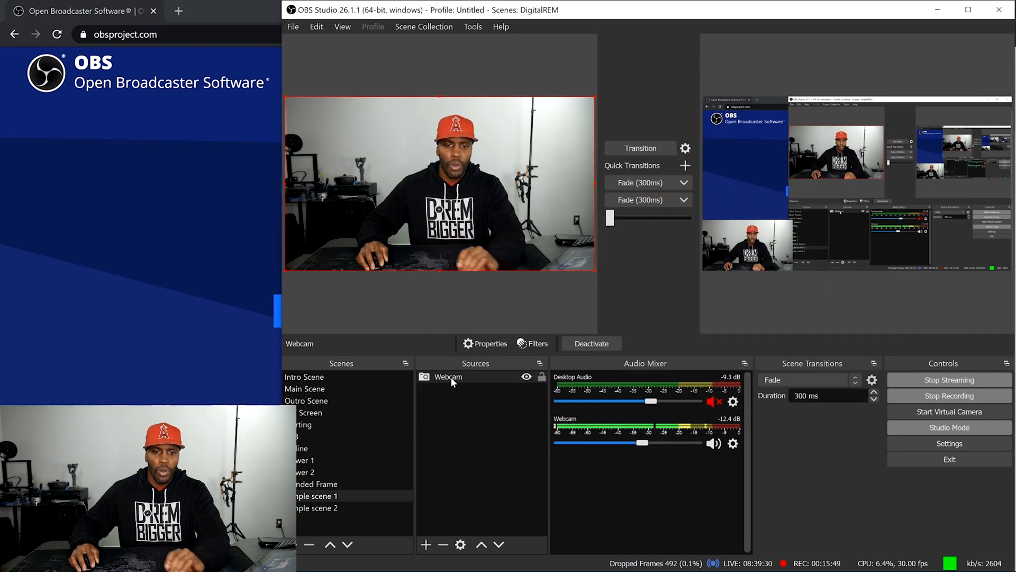
click(451, 379)
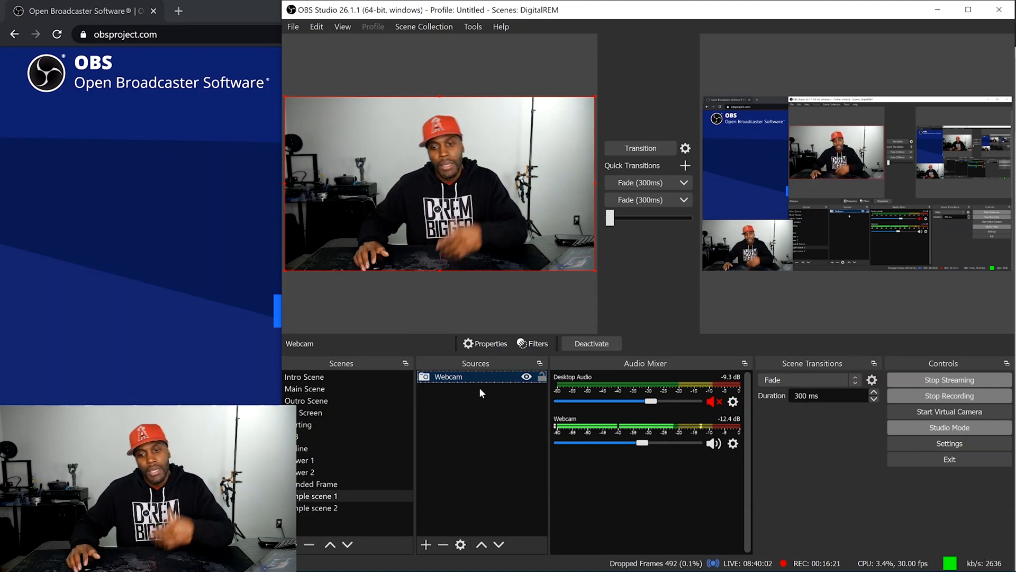
Mute and unmute the Webcam audio, and view the available scene transitions without changing the Fade setting.
click(714, 444)
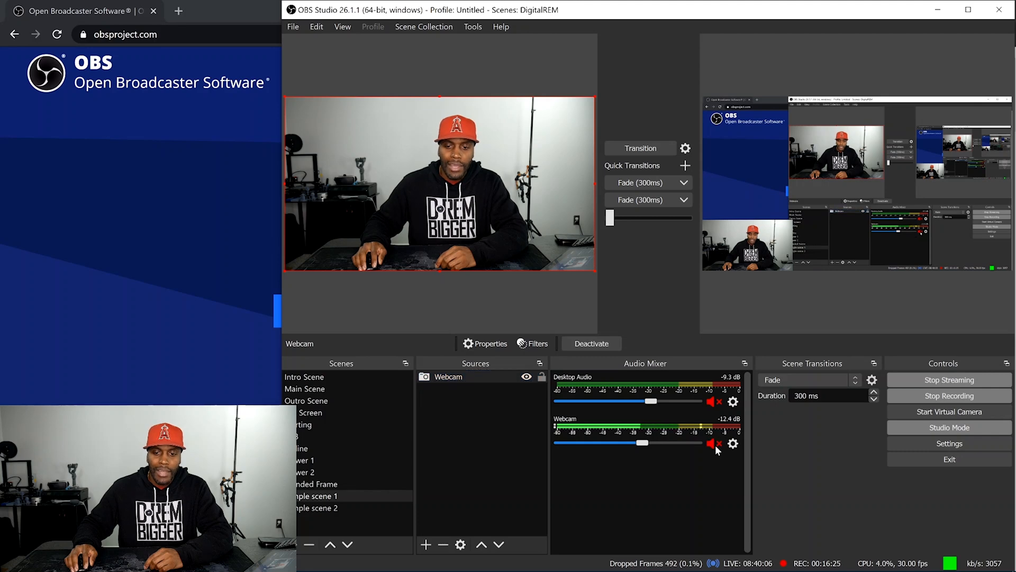
click(715, 444)
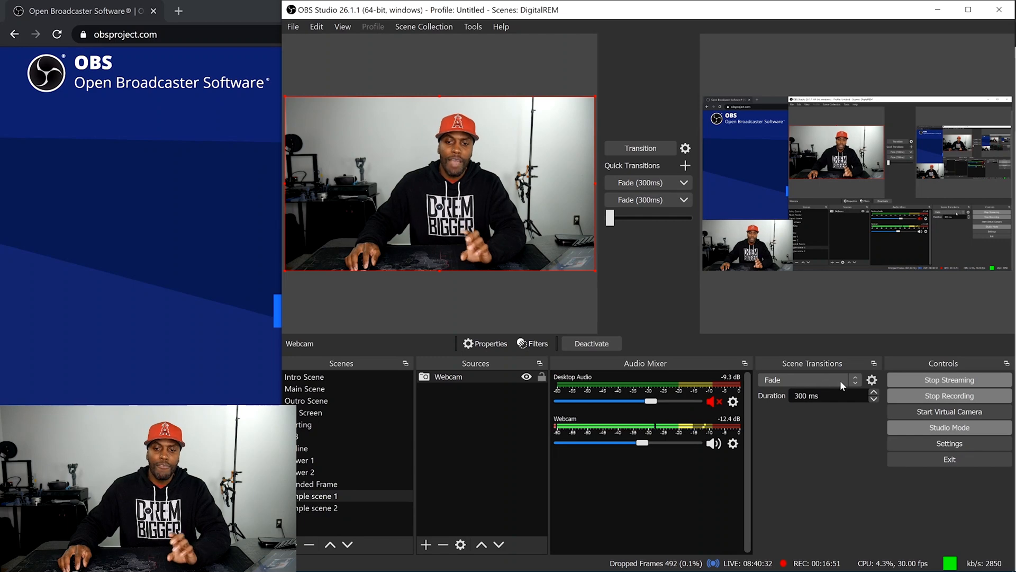
click(855, 380)
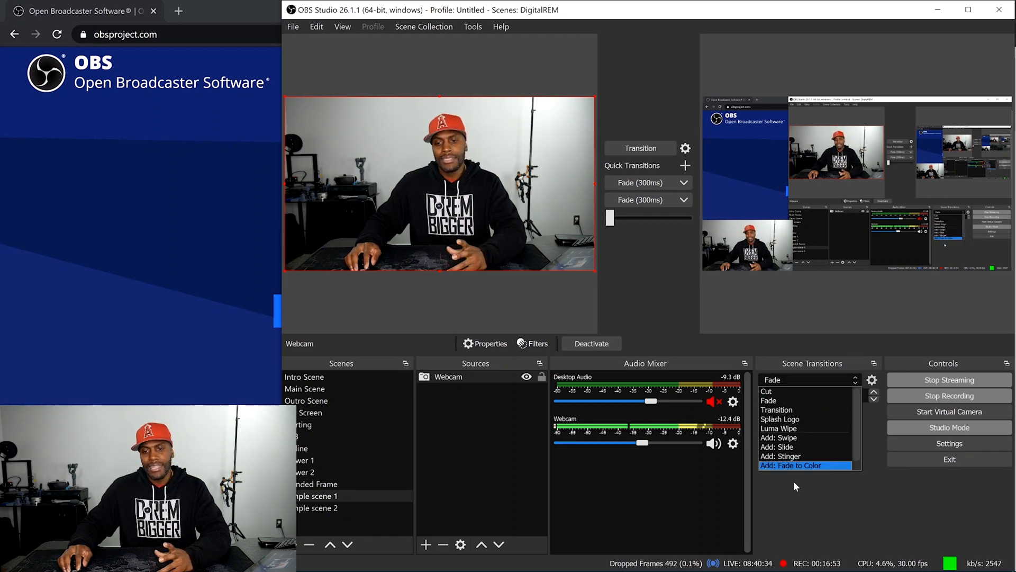
click(837, 485)
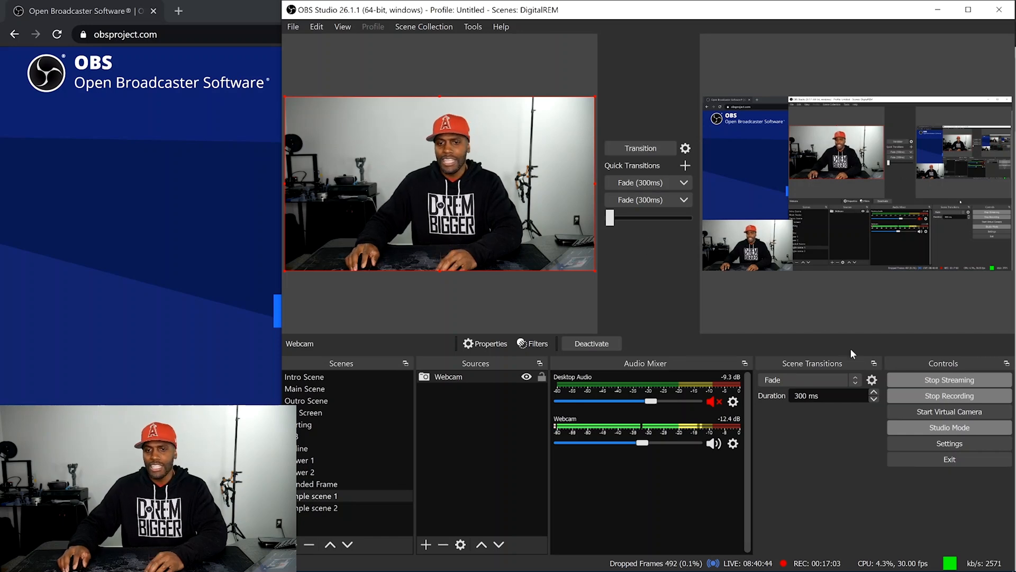
Load Outro Scene into the preview and bring it live with the Fade transition.
drag(612, 220, 579, 227)
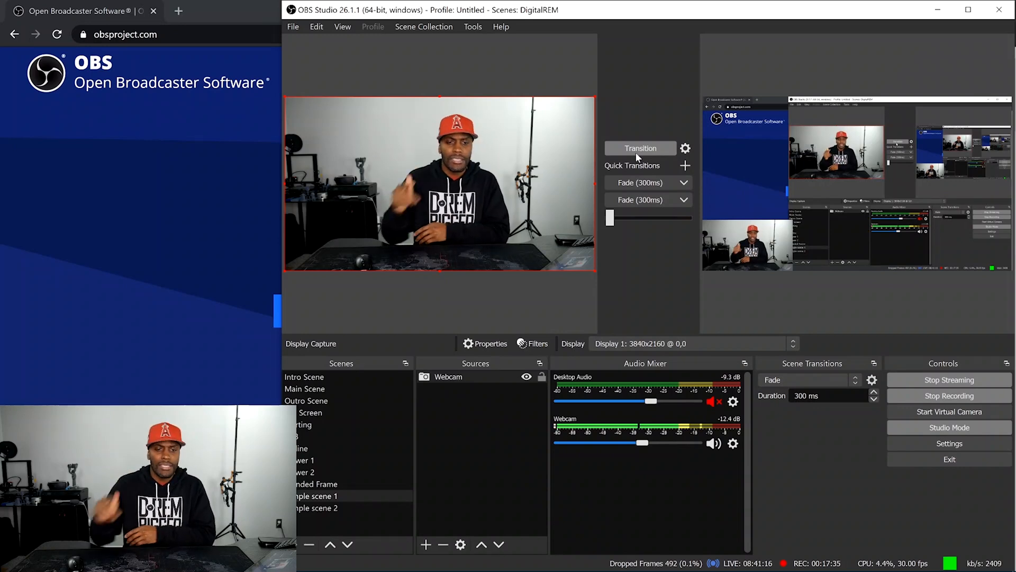
click(345, 401)
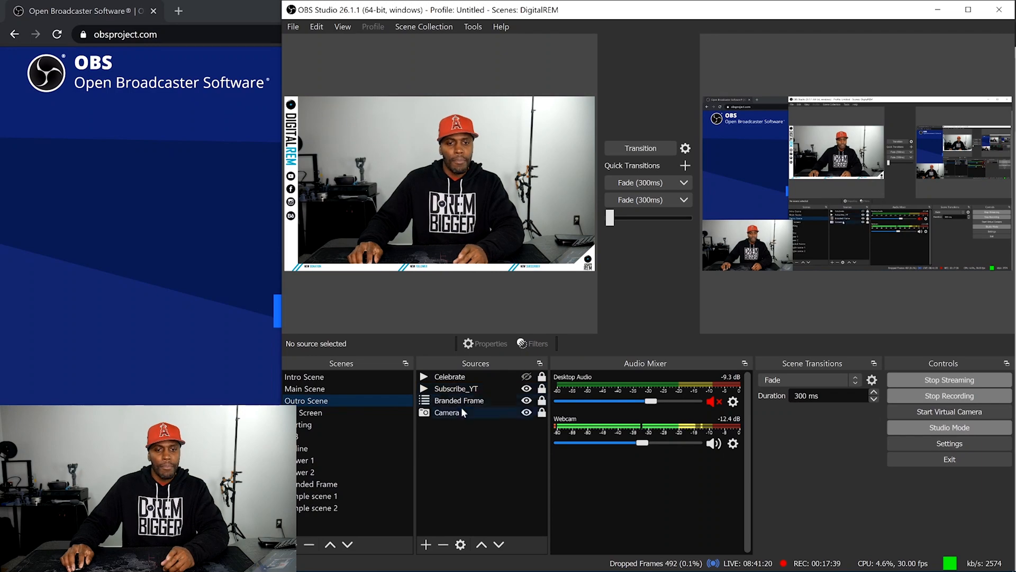
click(634, 152)
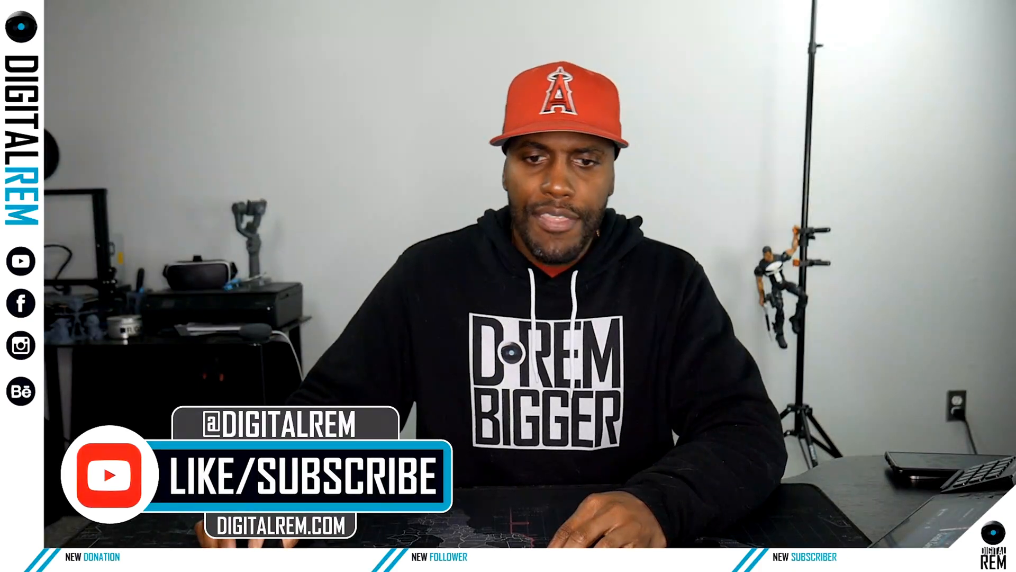